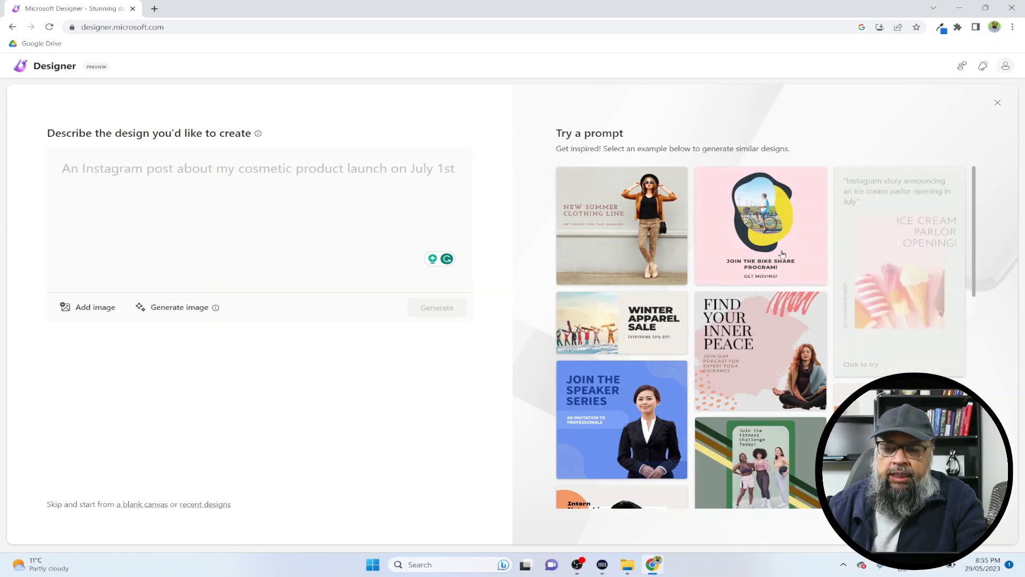
{"action": "mouse_move", "coordinate": [871, 247]}
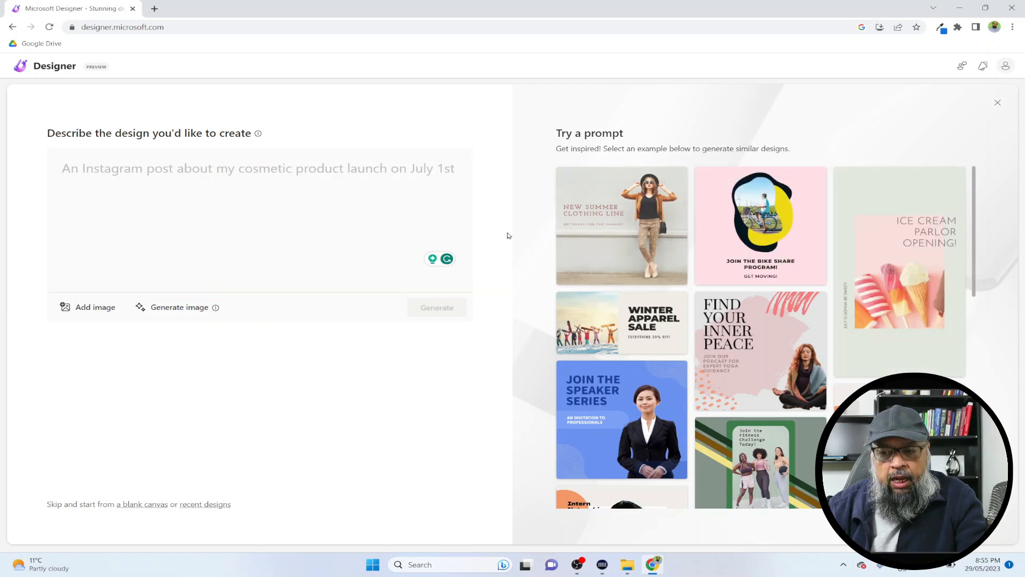
{"action": "mouse_move", "coordinate": [783, 224]}
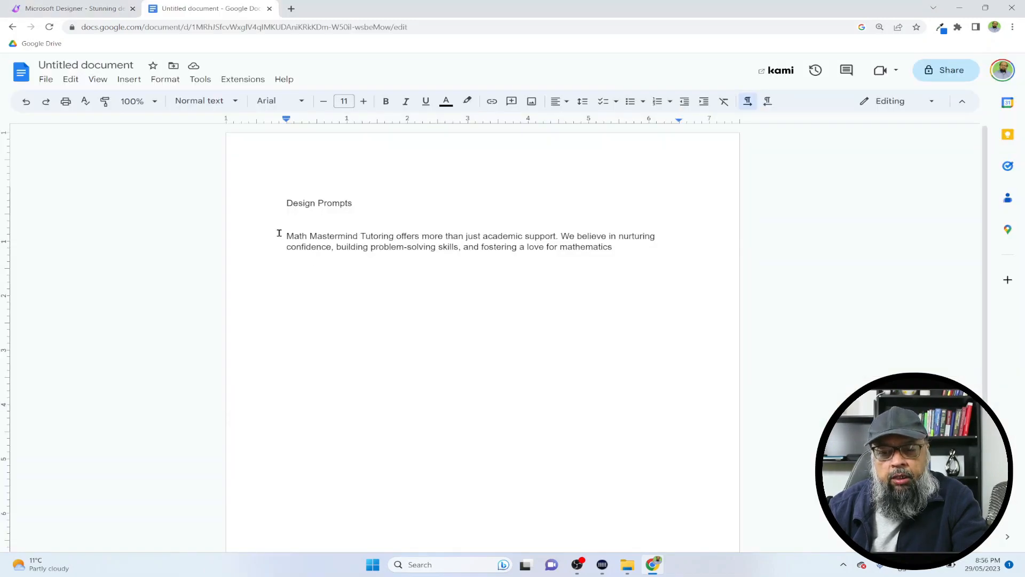
Step: Copy the Math Mastermind Tutoring paragraph from the Google Docs document and generate designs from it as the prompt in Microsoft Designer
{"action": "left_click_drag", "start_coordinate": [284, 235], "coordinate": [641, 247]}
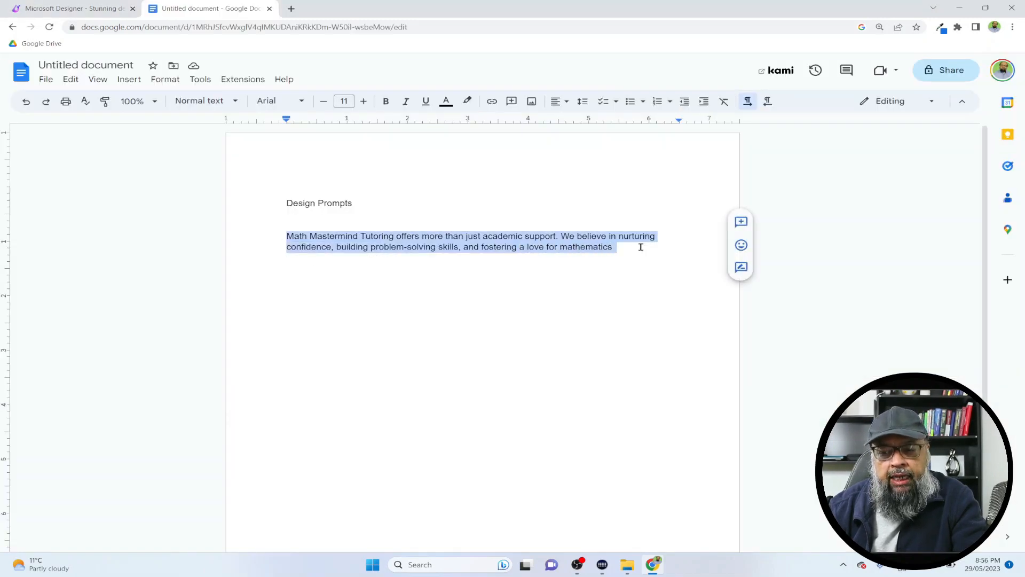
{"action": "right_click", "coordinate": [568, 240]}
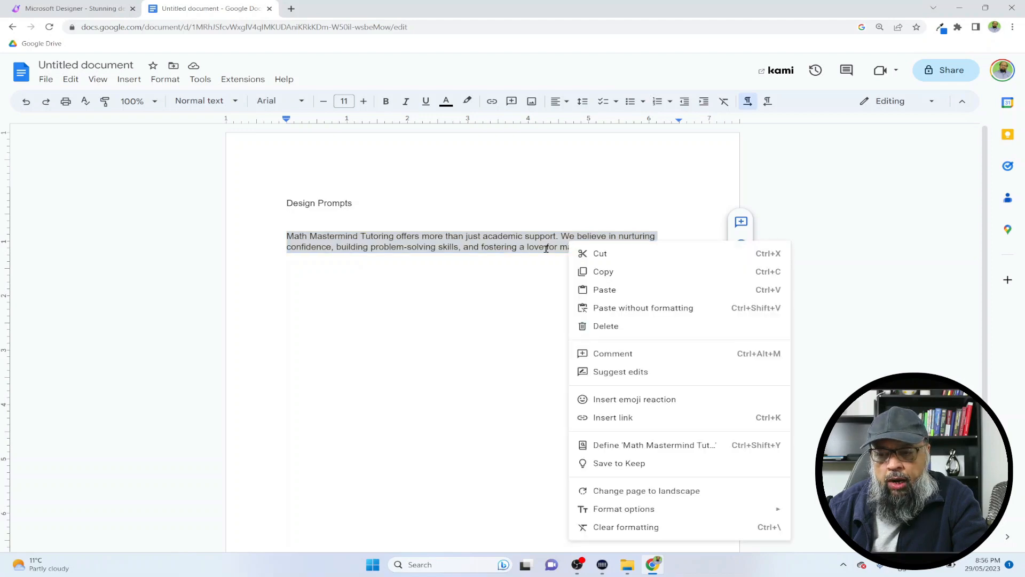
{"action": "left_click", "coordinate": [603, 272]}
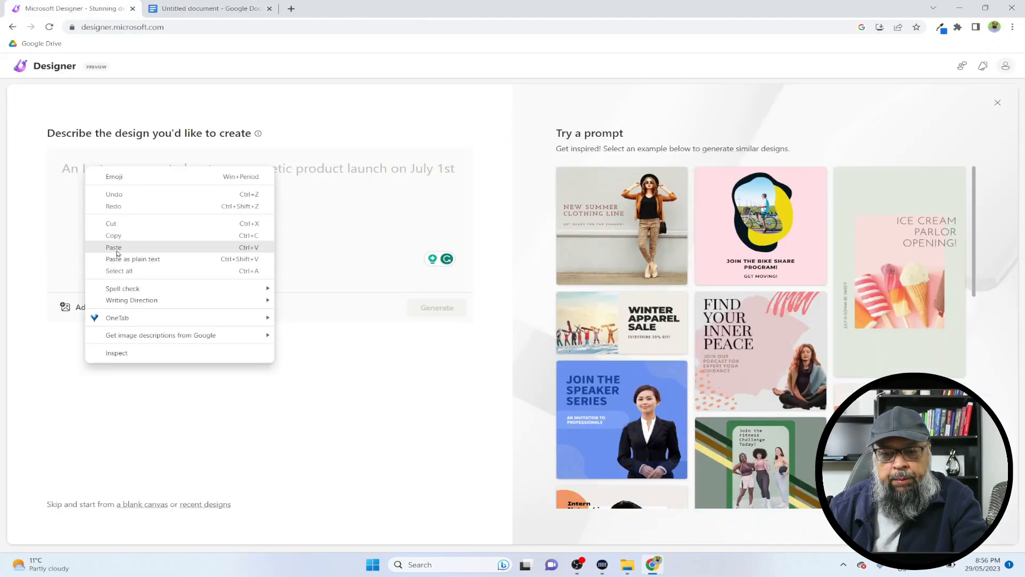
{"action": "left_click", "coordinate": [115, 249]}
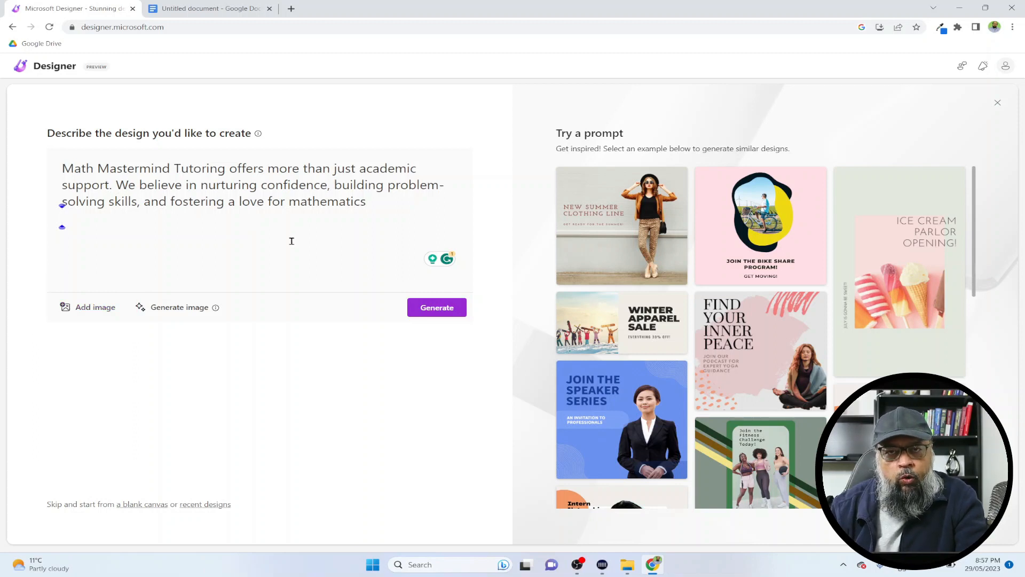
{"action": "left_click", "coordinate": [436, 307]}
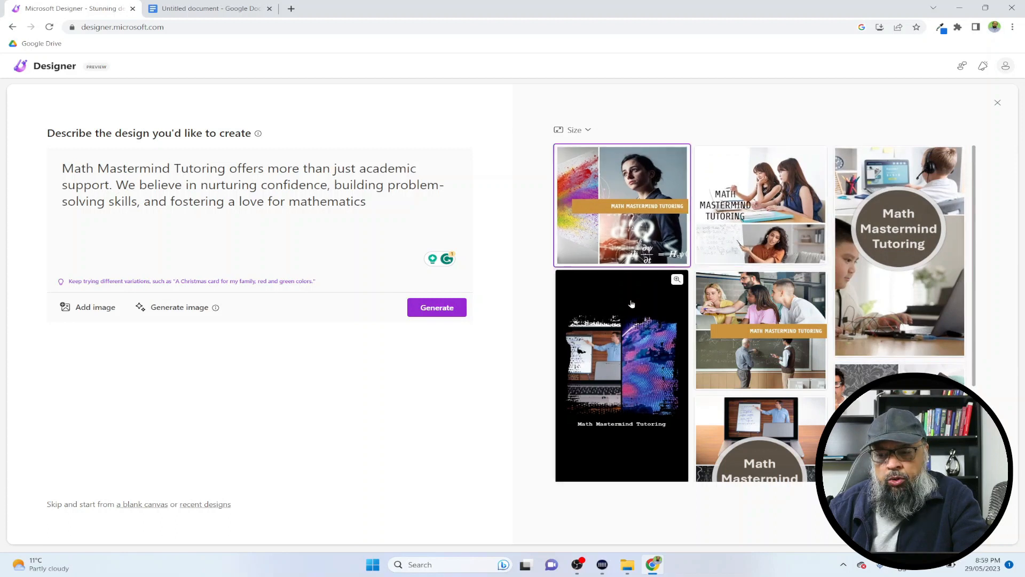
Step: Open the black Math Mastermind Tutoring design for editing and apply the black idea with the chalkboard teacher and the woman in red
{"action": "left_click", "coordinate": [614, 296]}
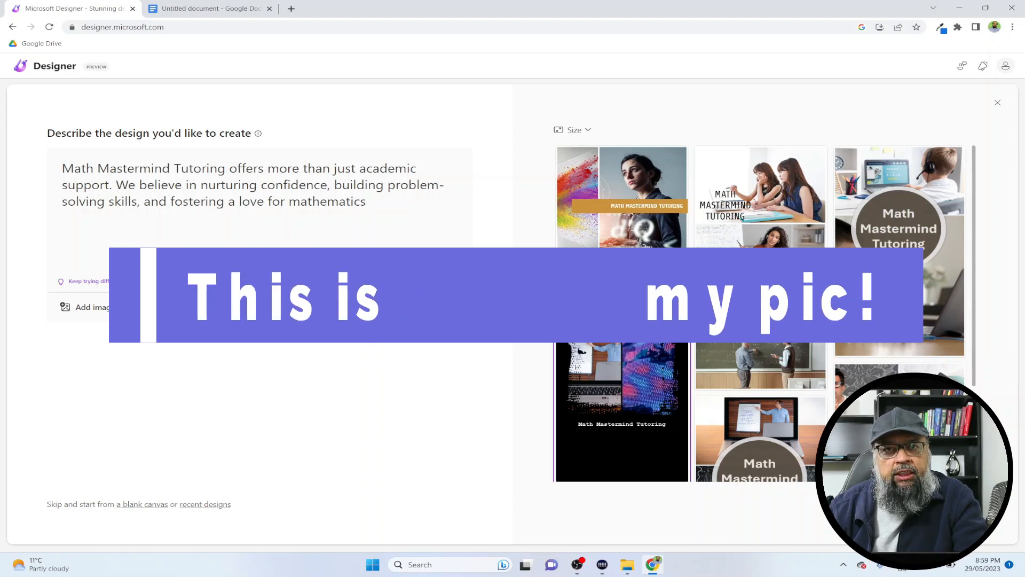
{"action": "left_click", "coordinate": [930, 508]}
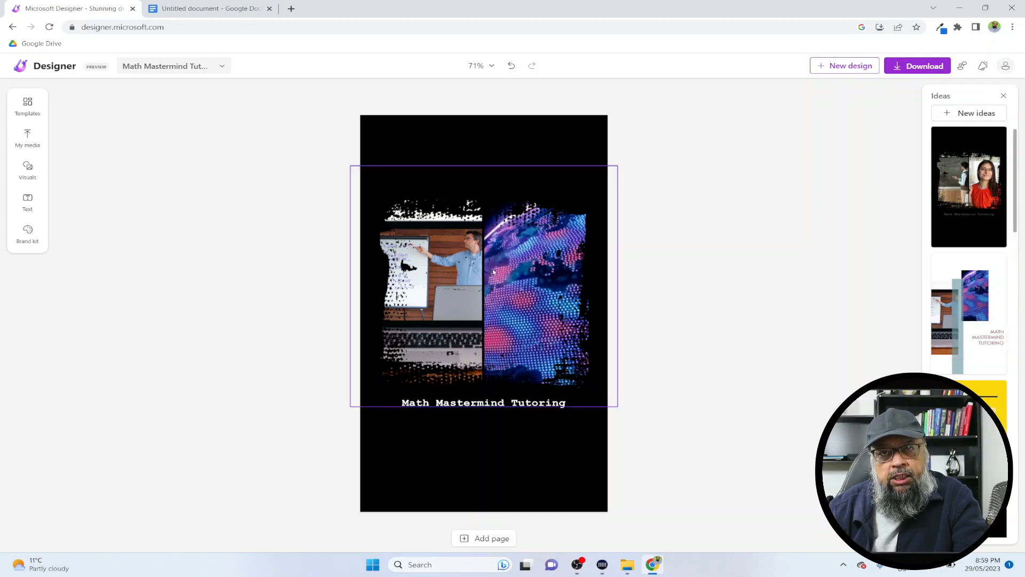
{"action": "left_click", "coordinate": [973, 325]}
{"action": "left_click", "coordinate": [988, 408]}
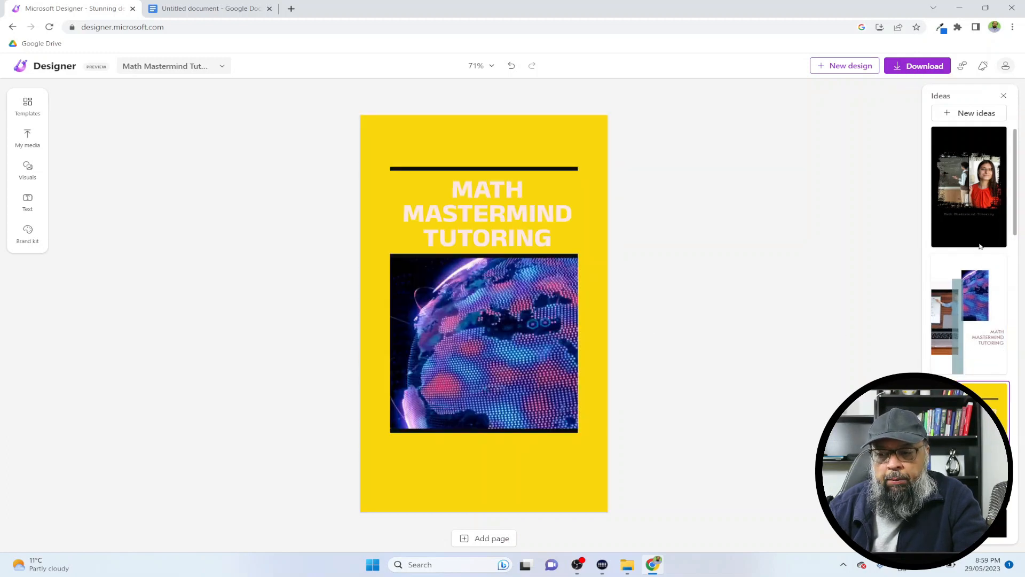
{"action": "left_click", "coordinate": [980, 245]}
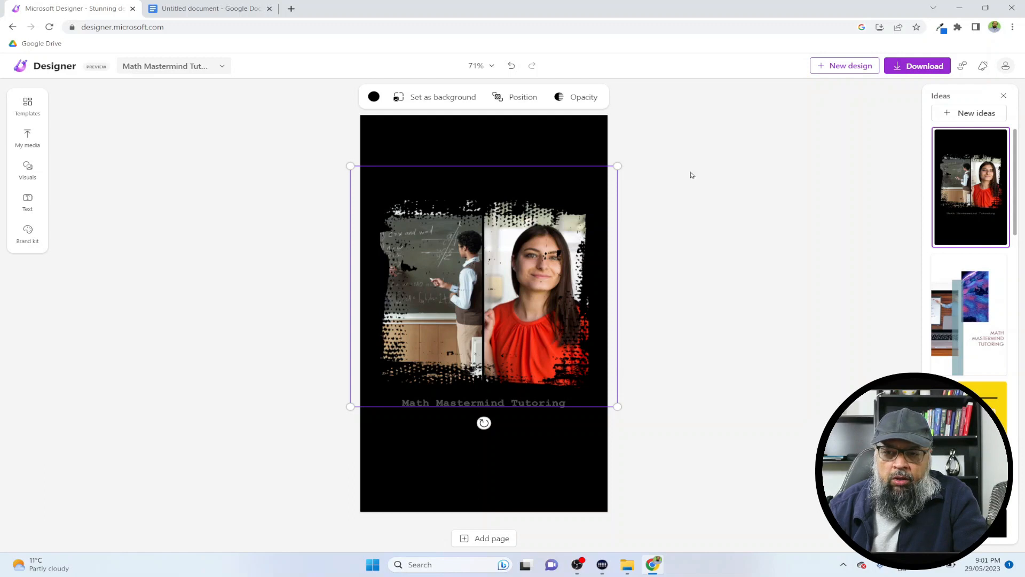
Step: Resize the design to a custom 2300 x 3450 px, replacing the original, and check its new size
{"action": "left_click", "coordinate": [591, 137]}
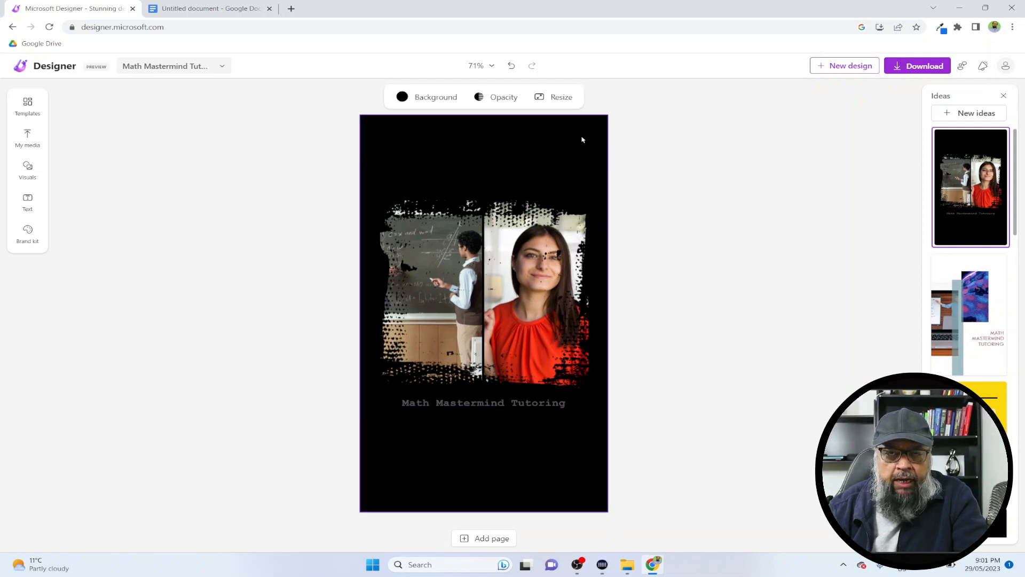
{"action": "left_click", "coordinate": [566, 103]}
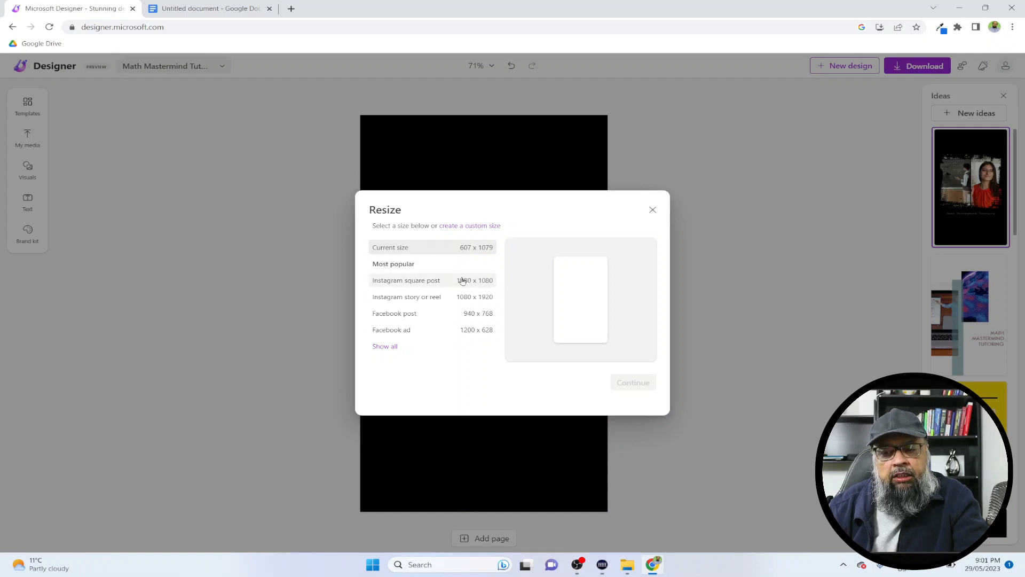
{"action": "left_click", "coordinate": [487, 227]}
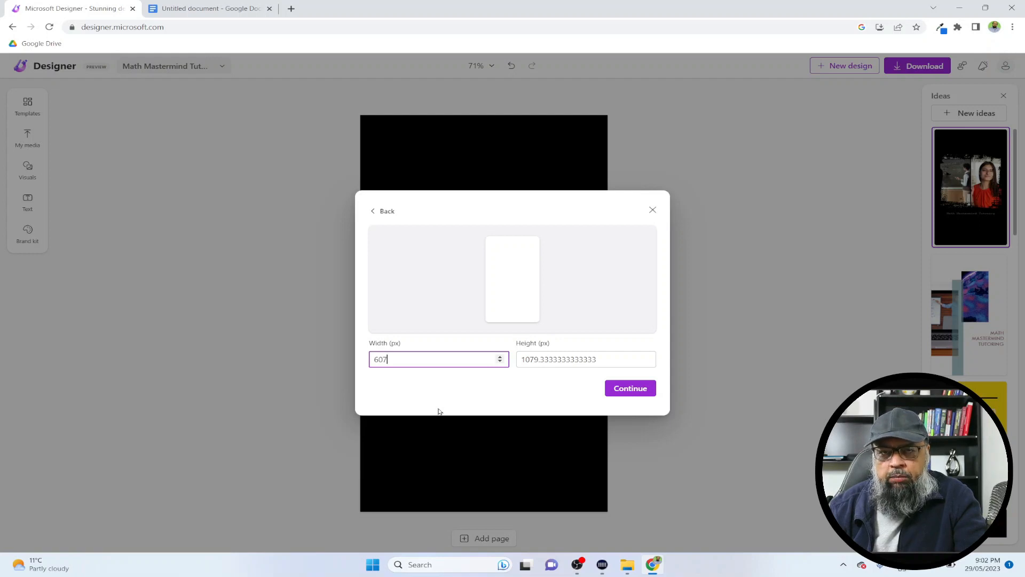
{"action": "key", "text": "BackSpace"}
{"action": "key", "text": "BackSpace"}
{"action": "key", "text": "BackSpace"}
{"action": "type", "text": "2300"}
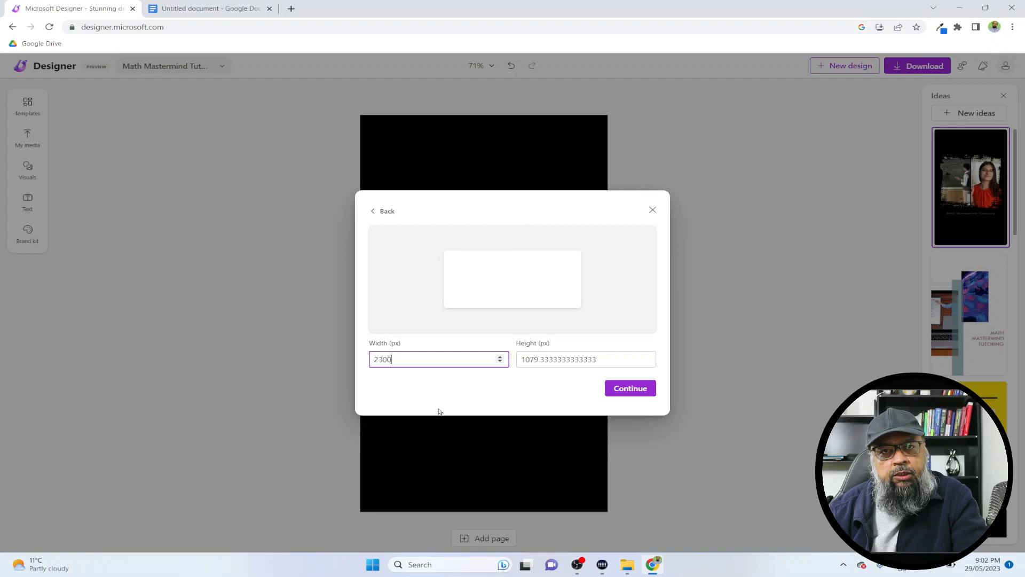
{"action": "key", "text": "Tab"}
{"action": "type", "text": "3450"}
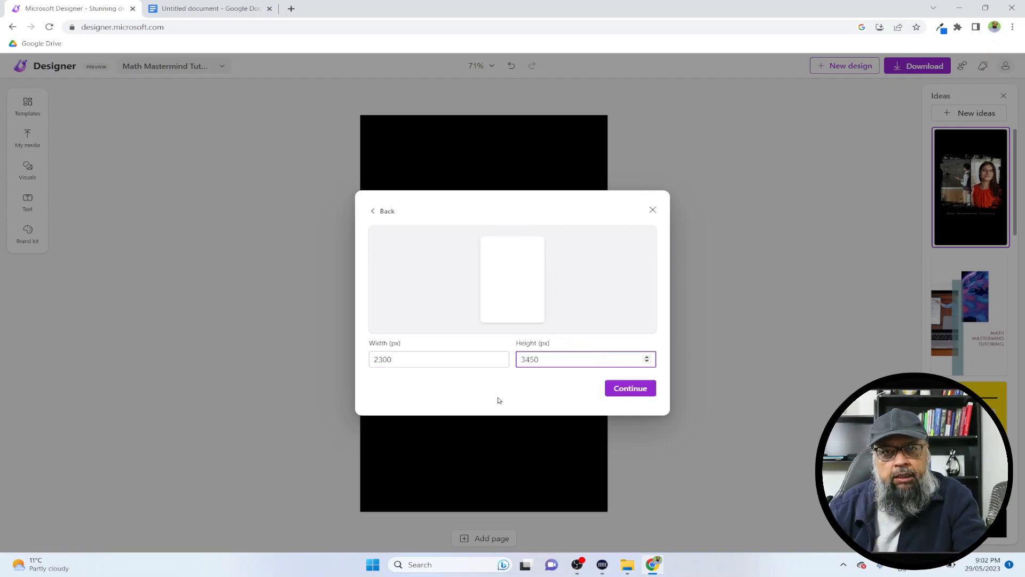
{"action": "left_click", "coordinate": [631, 389]}
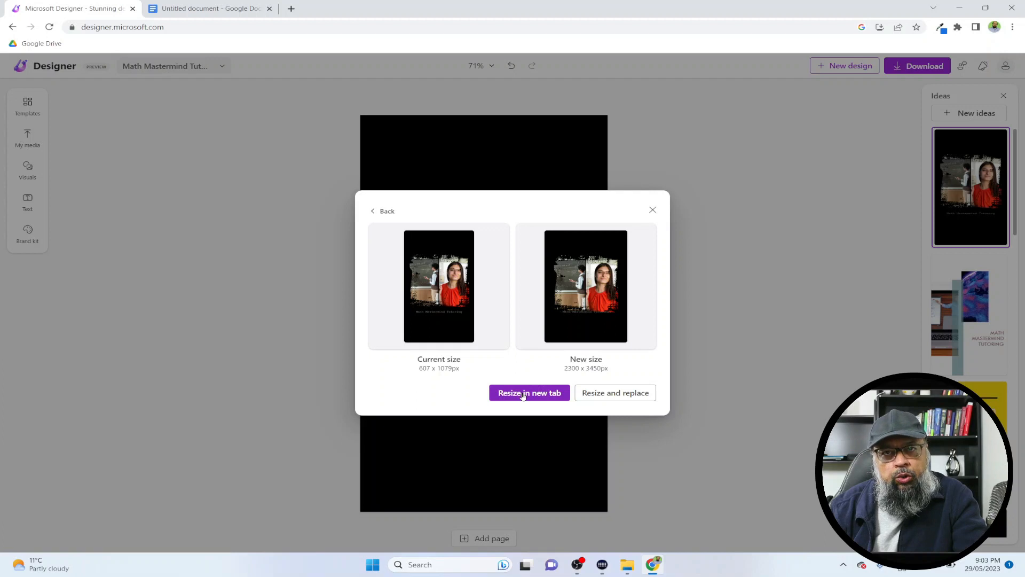
{"action": "left_click", "coordinate": [617, 394]}
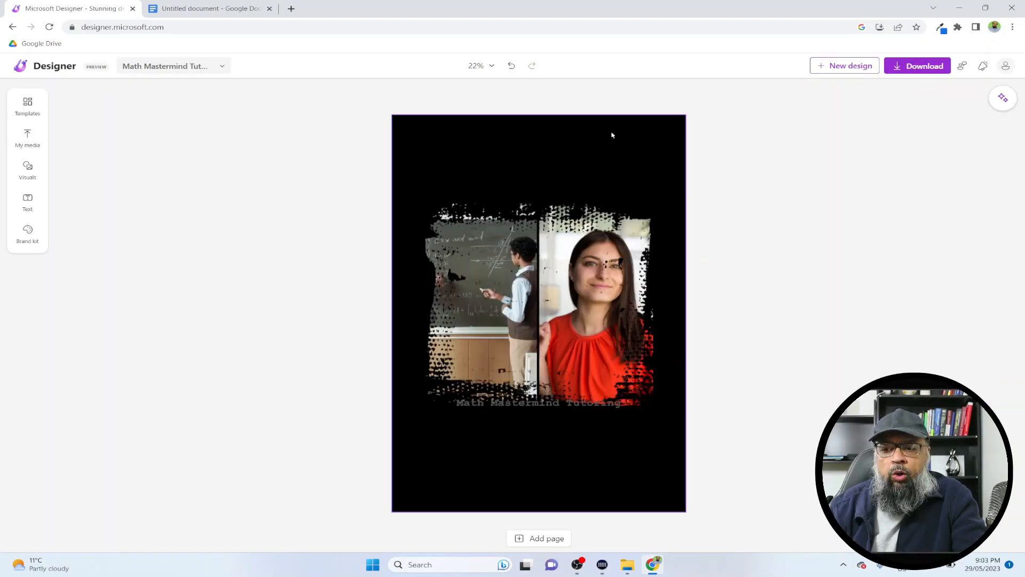
{"action": "left_click", "coordinate": [615, 99]}
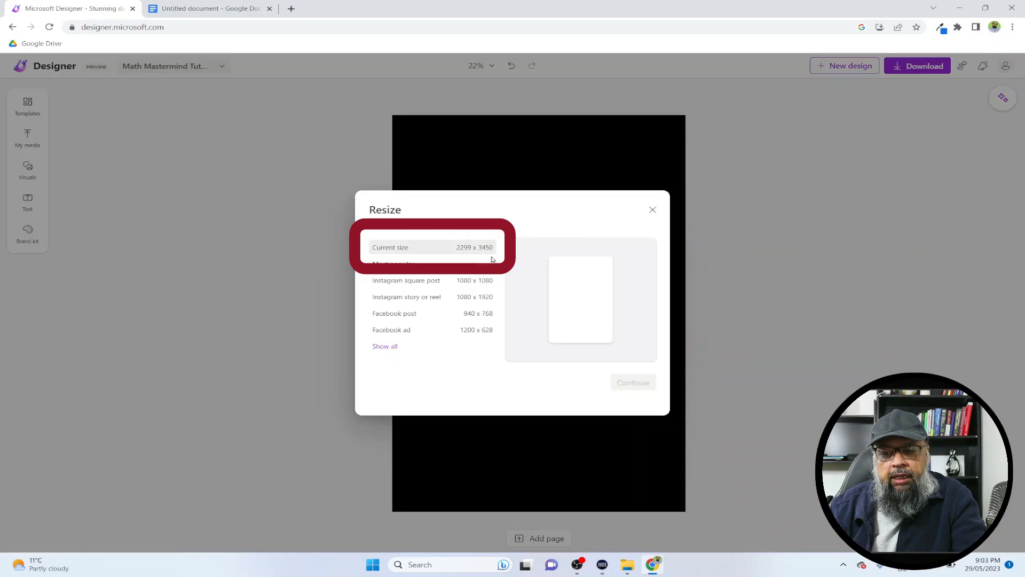
{"action": "left_click", "coordinate": [815, 230]}
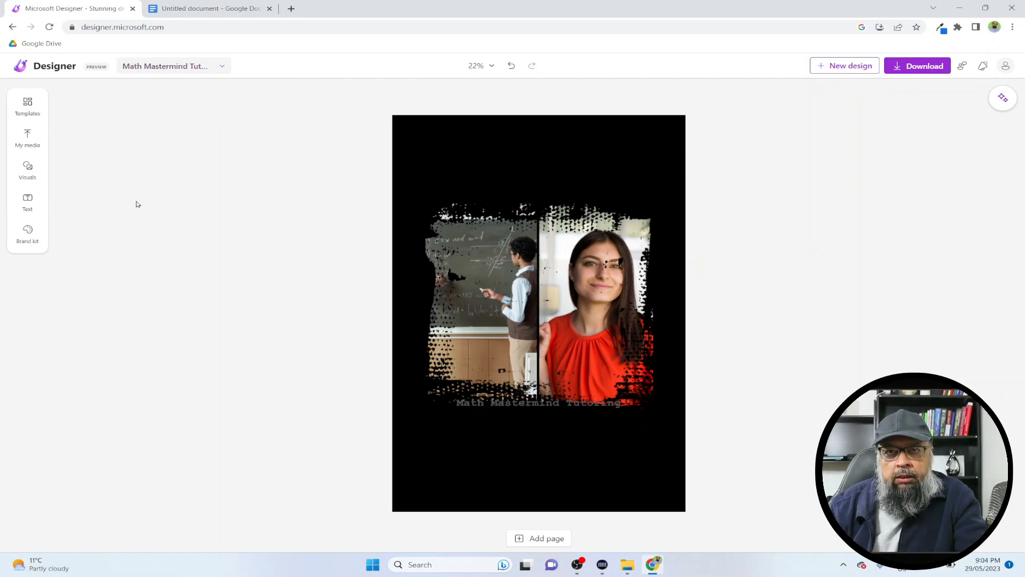
Step: Try the tall green "Spring has sprung" template on the design, then undo it
{"action": "left_click", "coordinate": [29, 107]}
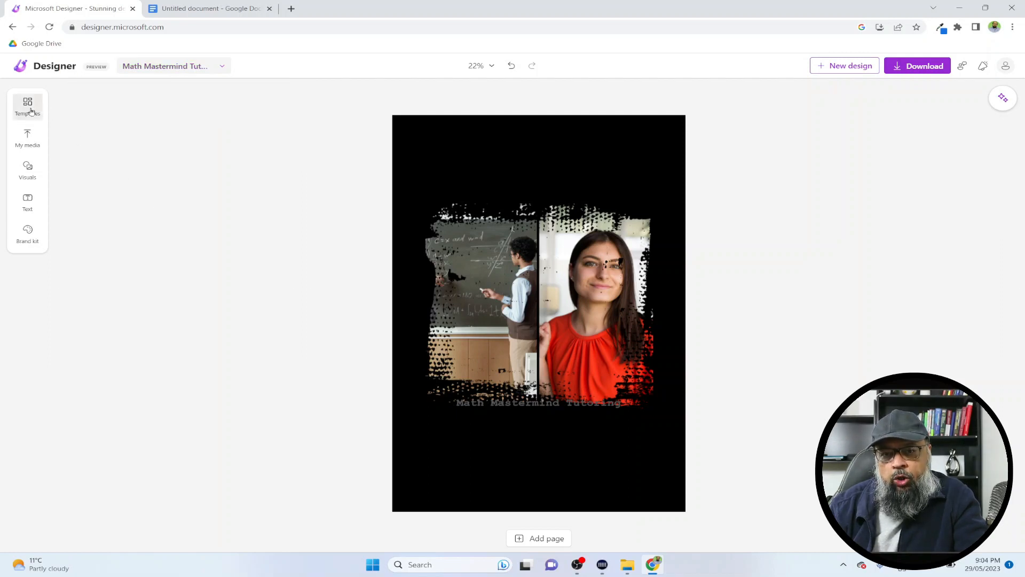
{"action": "left_click_drag", "start_coordinate": [254, 159], "coordinate": [245, 276]}
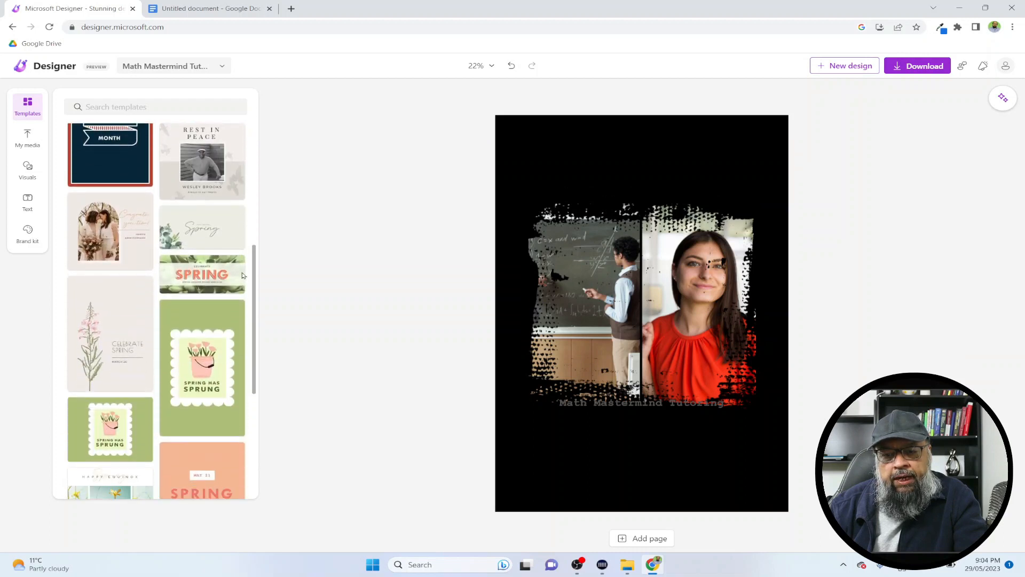
{"action": "left_click", "coordinate": [196, 360]}
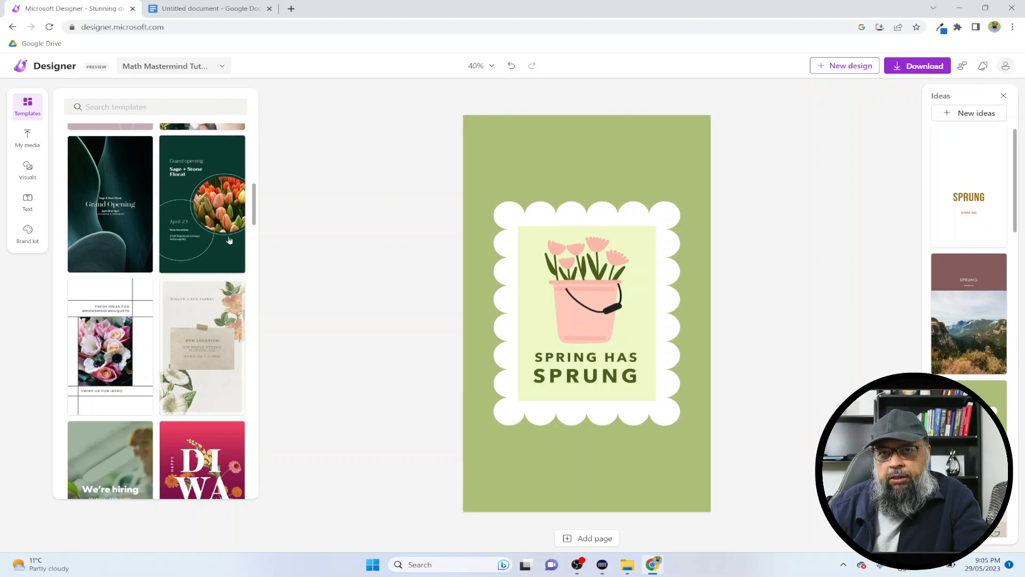
{"action": "left_click", "coordinate": [511, 68]}
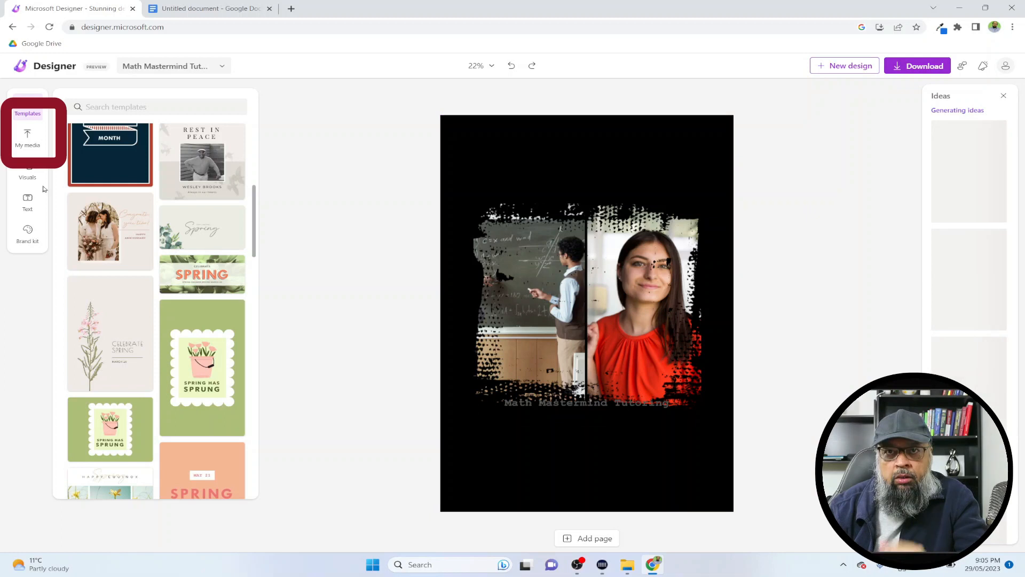
Step: Upload math-2.png and math-4.png from this device to the media library
{"action": "left_click", "coordinate": [28, 140]}
{"action": "left_click", "coordinate": [99, 147]}
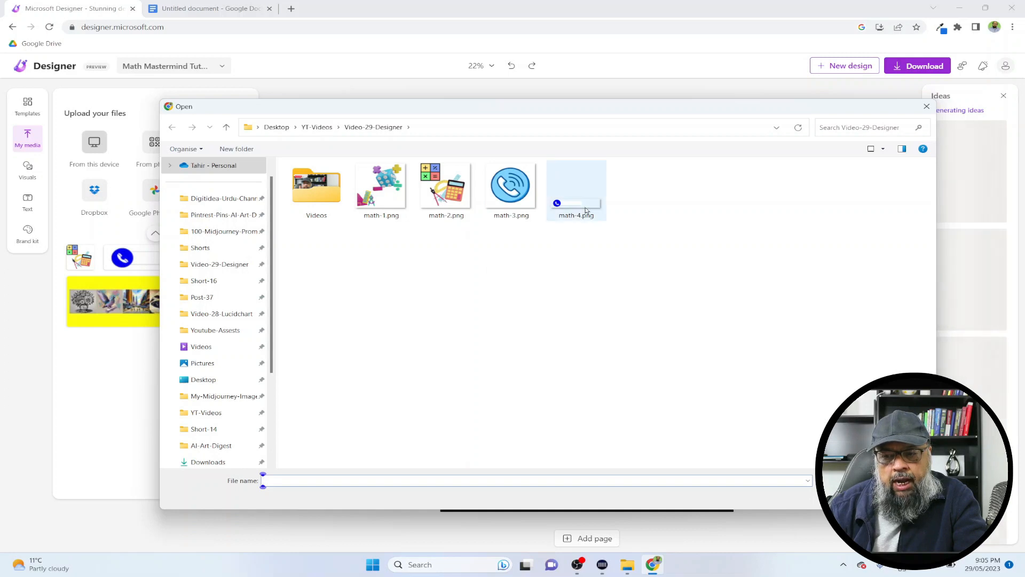
{"action": "left_click", "coordinate": [451, 191]}
{"action": "double_click", "coordinate": [467, 201]}
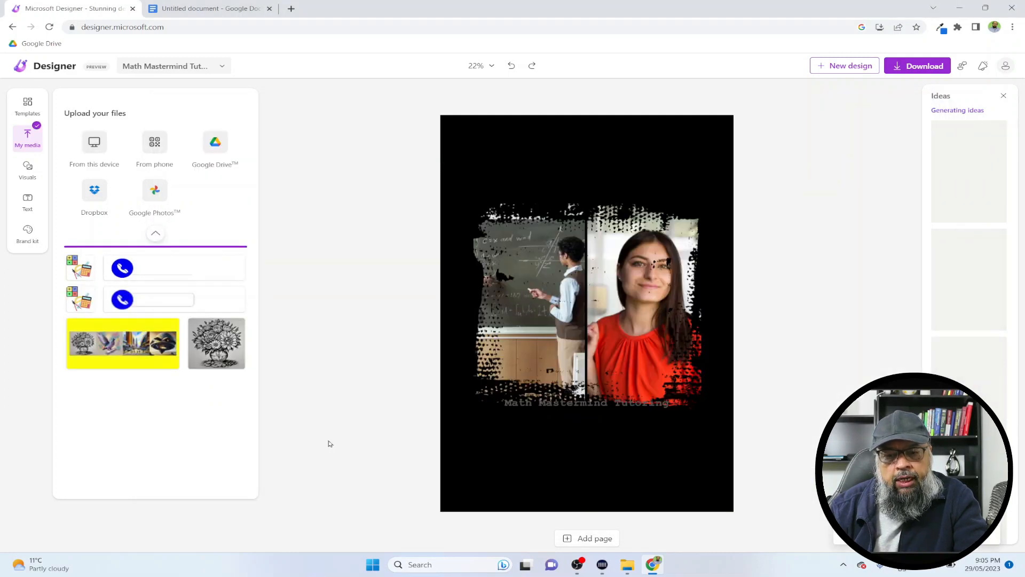
Step: Insert the uploaded phone banner, place it below the photos near the page's lower edge and enlarge it
{"action": "left_click", "coordinate": [176, 262]}
{"action": "left_click_drag", "start_coordinate": [513, 205], "coordinate": [509, 460]}
{"action": "left_click_drag", "start_coordinate": [509, 461], "coordinate": [492, 493]}
{"action": "left_click_drag", "start_coordinate": [540, 478], "coordinate": [822, 507]}
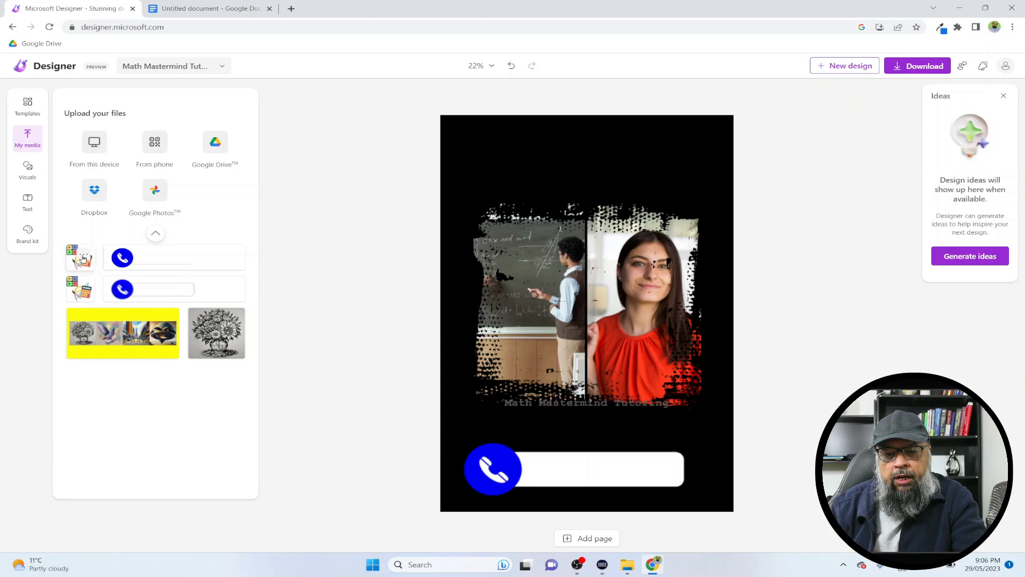
Step: Insert the uploaded calculator picture into the design and enlarge it above the chalkboard photo
{"action": "left_click", "coordinate": [83, 259]}
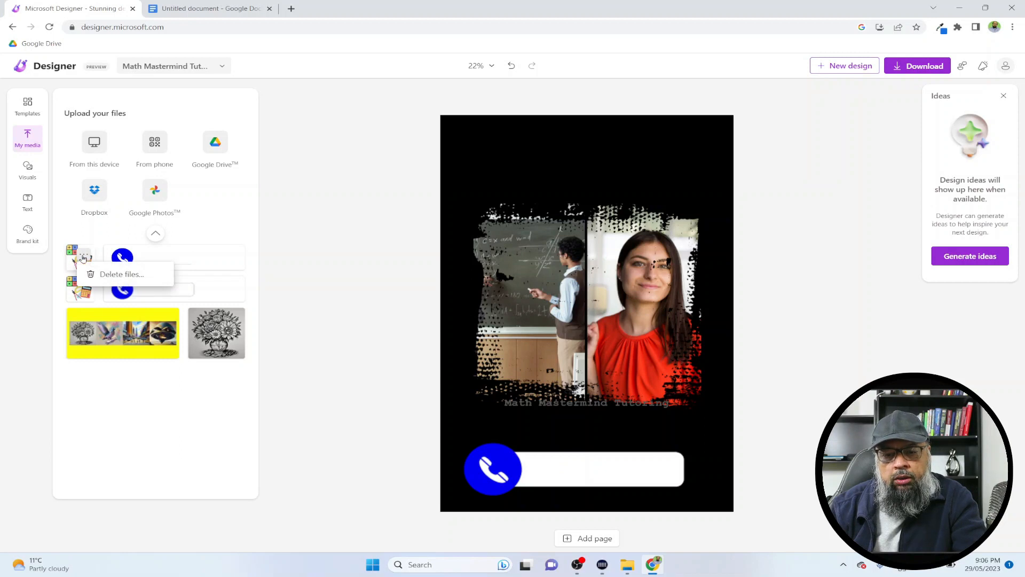
{"action": "left_click", "coordinate": [78, 257]}
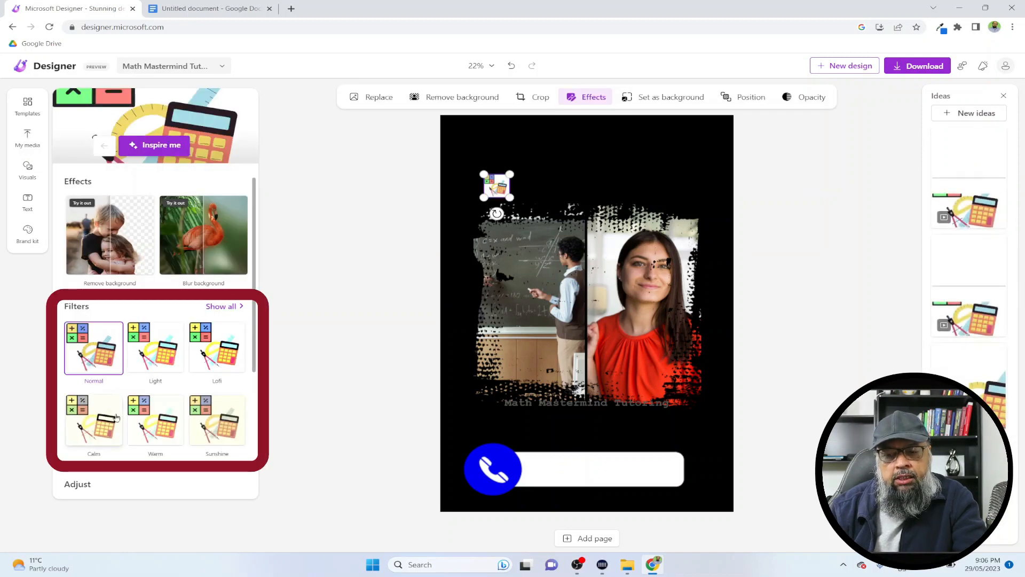
{"action": "left_click_drag", "start_coordinate": [513, 177], "coordinate": [571, 122]}
Step: Apply the Calm filter to the calculator picture and fit it into the page's upper-right corner
{"action": "left_click", "coordinate": [212, 419]}
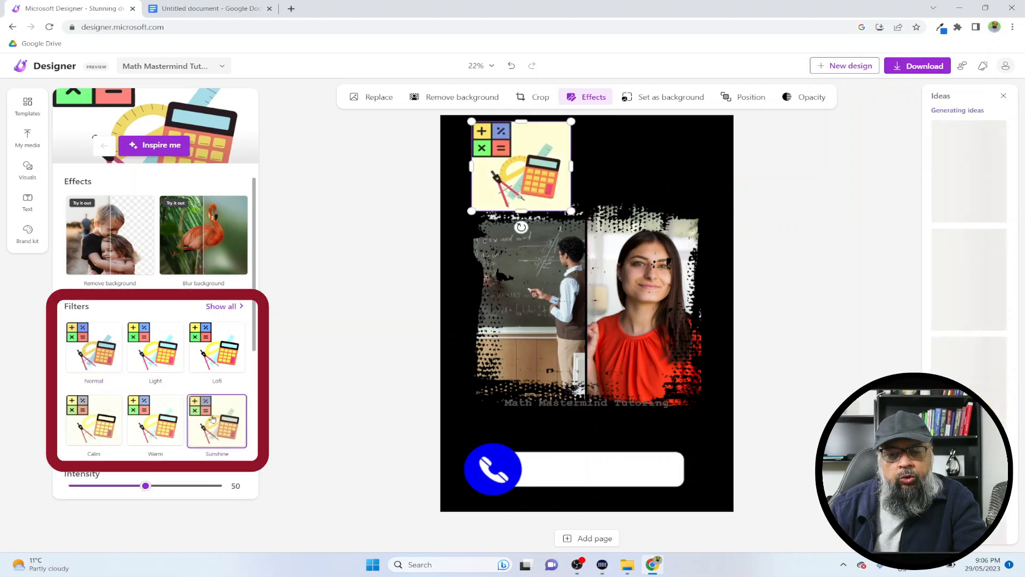
{"action": "left_click", "coordinate": [155, 419]}
{"action": "left_click", "coordinate": [99, 419]}
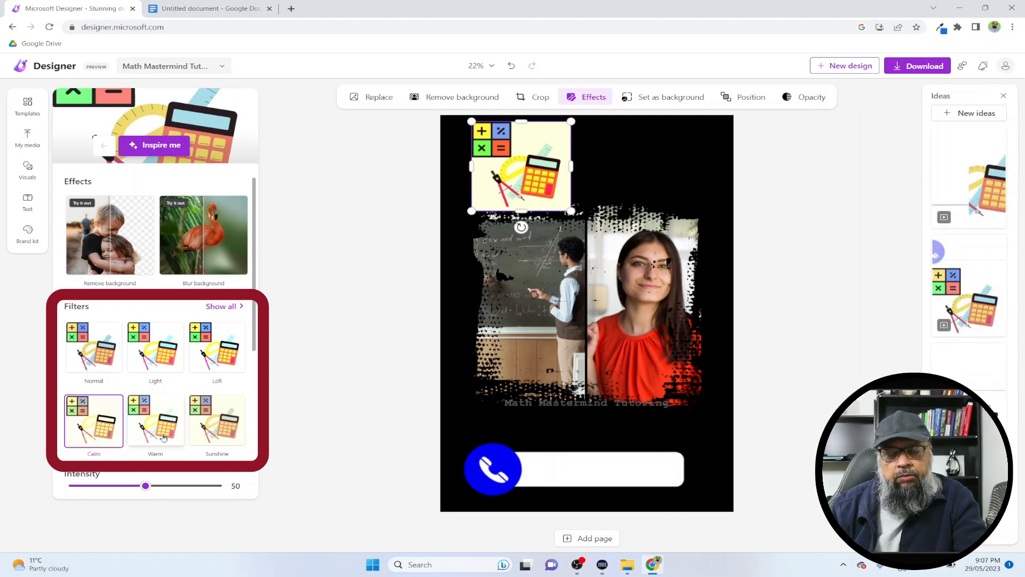
{"action": "left_click_drag", "start_coordinate": [572, 211], "coordinate": [691, 178]}
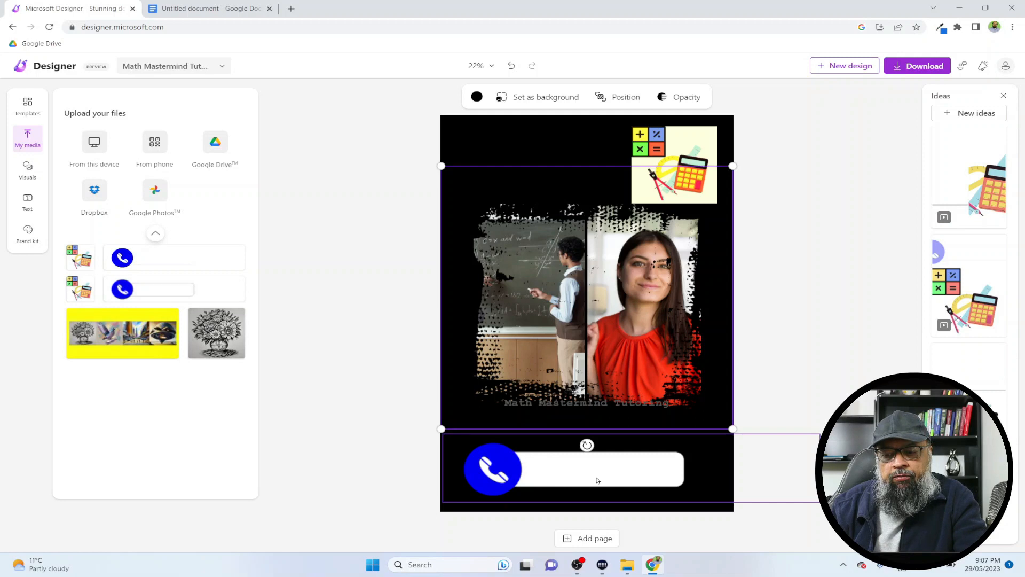
Step: Add a heading on the white phone banner and replace its text with the contact phone number
{"action": "left_click", "coordinate": [31, 206]}
{"action": "left_click", "coordinate": [137, 158]}
{"action": "left_click_drag", "start_coordinate": [585, 278], "coordinate": [593, 465]}
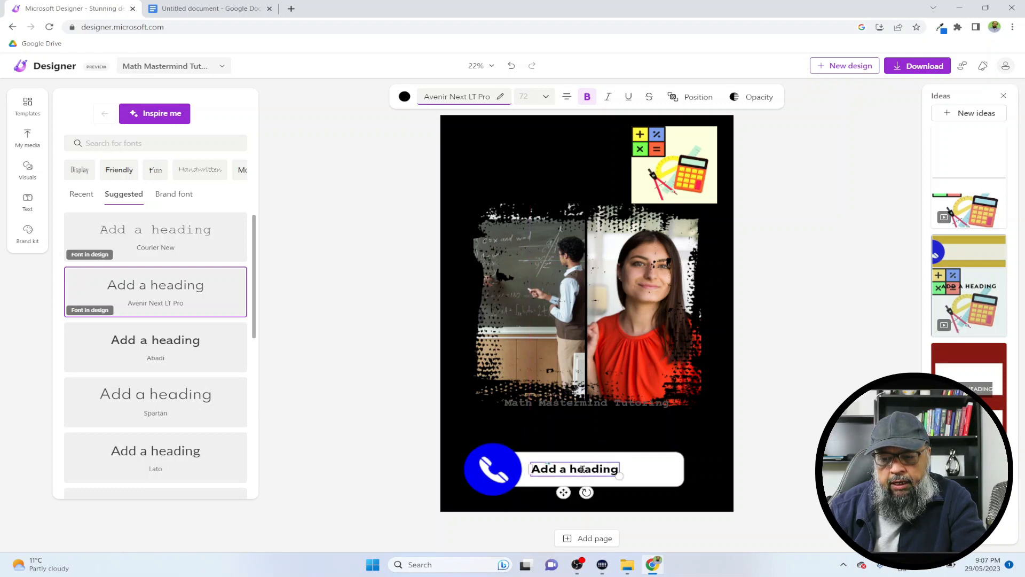
{"action": "key", "text": "ctrl+v"}
{"action": "left_click", "coordinate": [797, 348]}
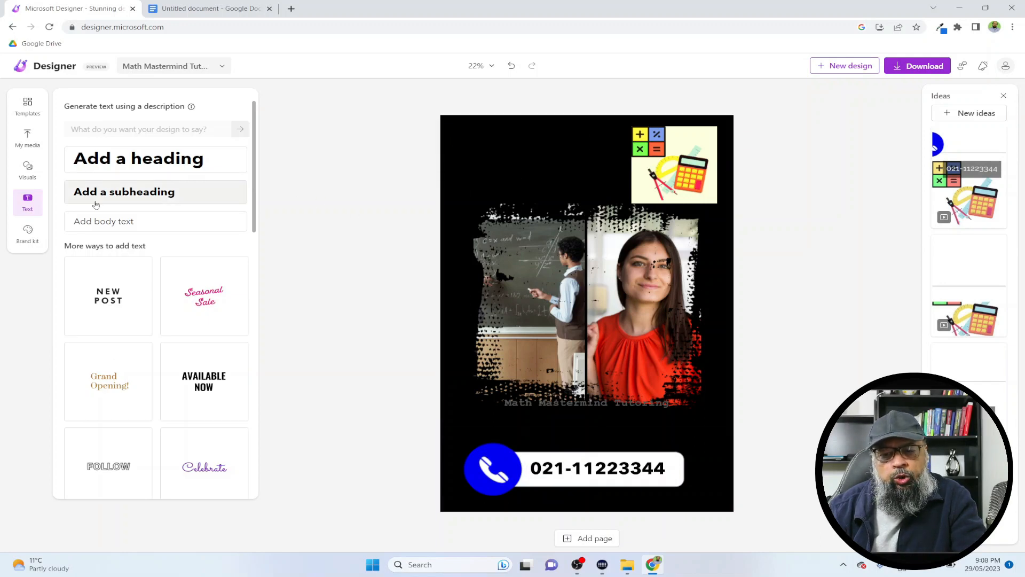
Step: Recolour the "Math Mastermind Tutoring" title to off-white and enlarge it to nearly the page width below the photos
{"action": "left_click", "coordinate": [558, 395]}
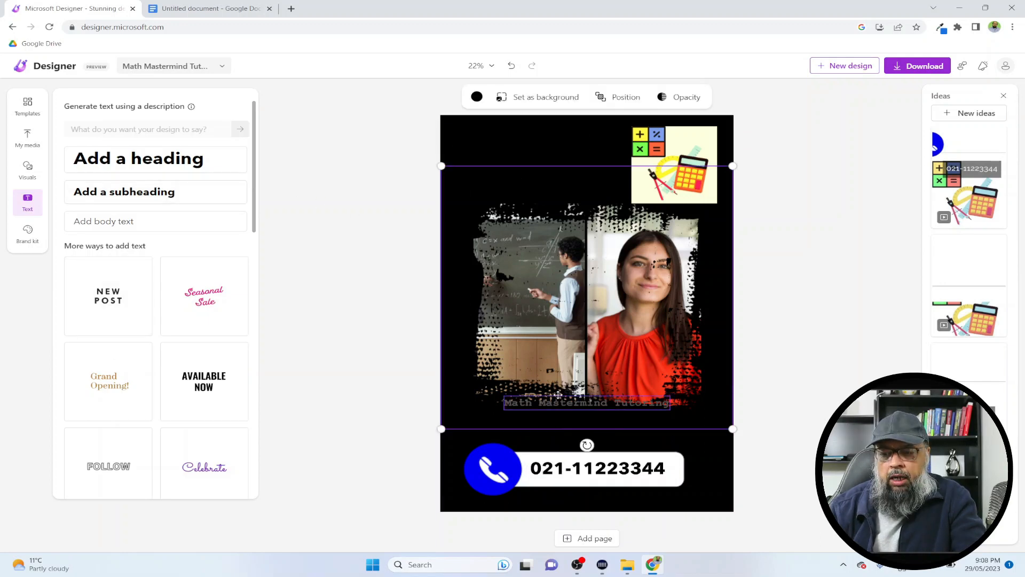
{"action": "left_click", "coordinate": [557, 397]}
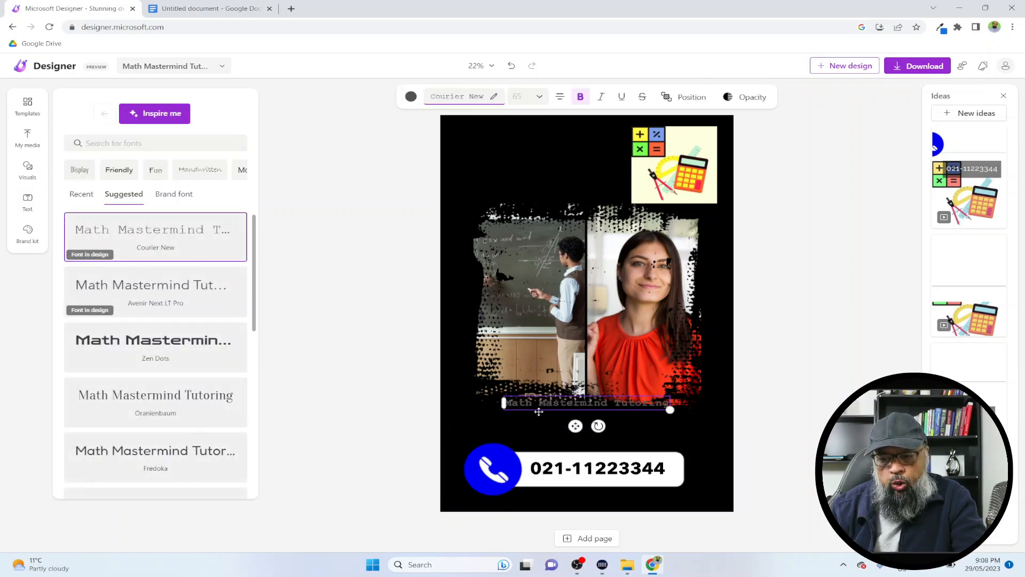
{"action": "left_click", "coordinate": [411, 97]}
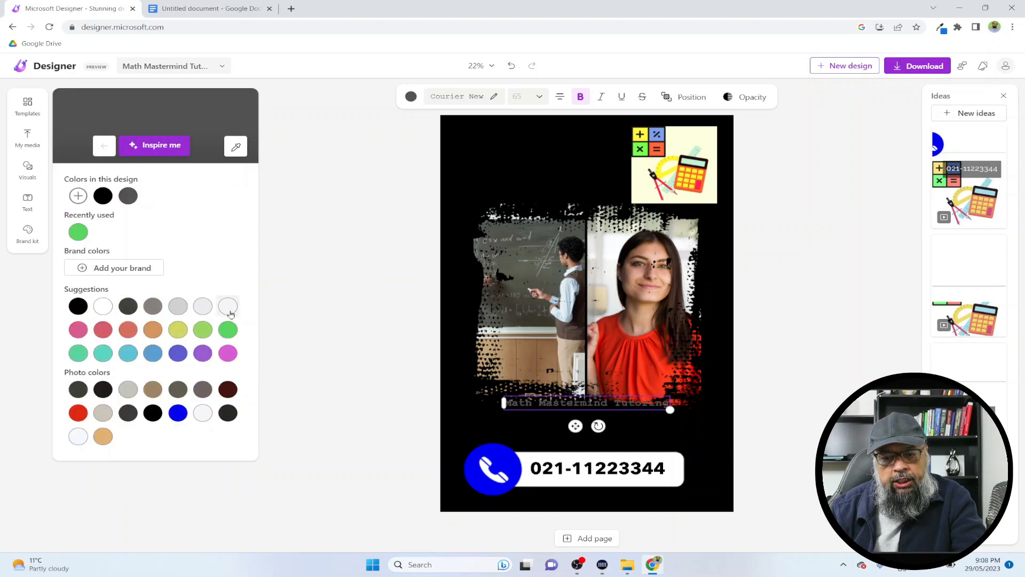
{"action": "left_click", "coordinate": [228, 306]}
{"action": "left_click_drag", "start_coordinate": [670, 409], "coordinate": [755, 458]}
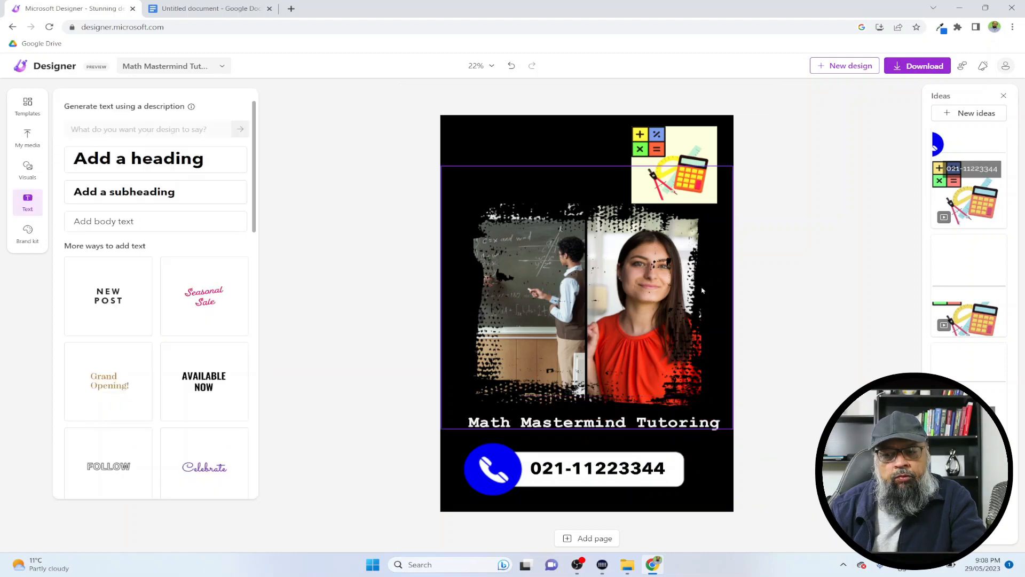
Step: Change the page background to bright green and shift the title down clear of the black photo frame
{"action": "left_click", "coordinate": [485, 132]}
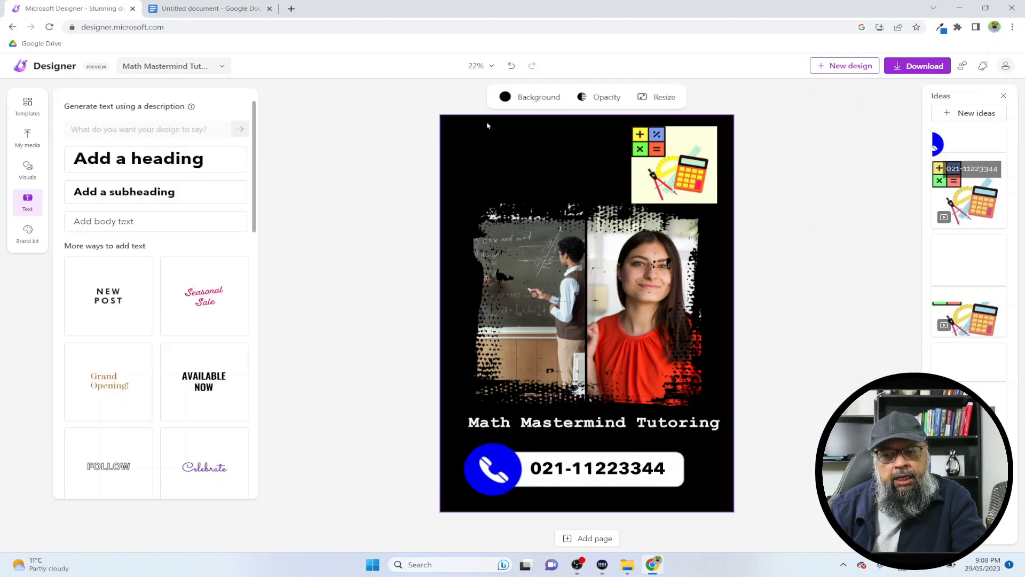
{"action": "left_click", "coordinate": [537, 97]}
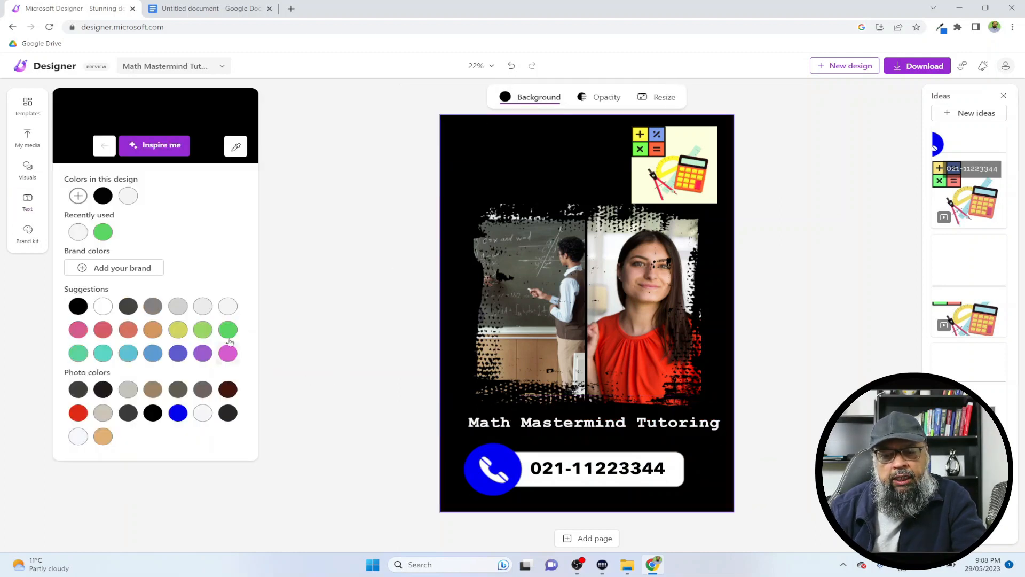
{"action": "left_click", "coordinate": [228, 329]}
{"action": "left_click", "coordinate": [685, 308]}
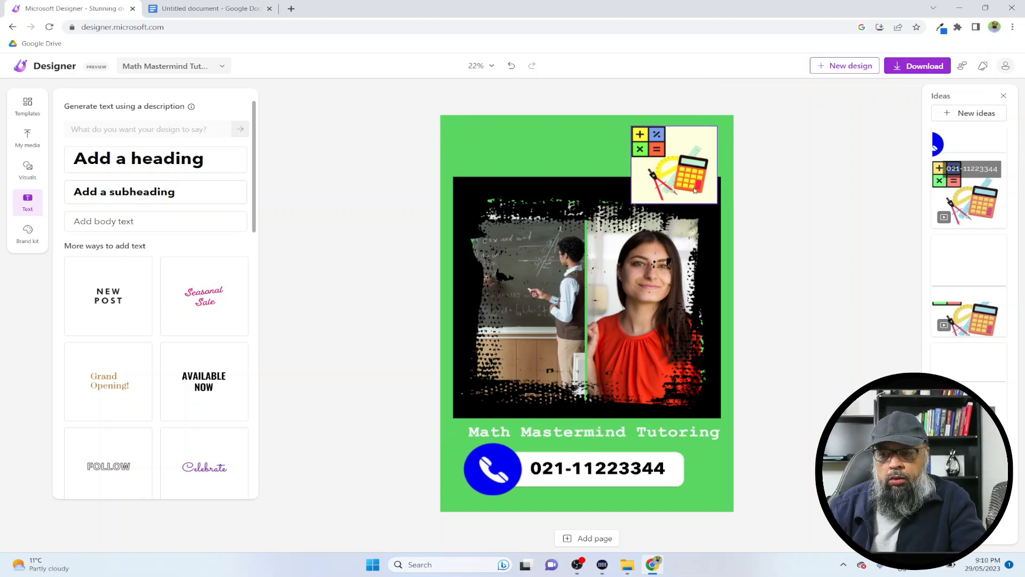
Step: Shrink the calculator picture in the page's upper-right corner so it sits above the black photo frame
{"action": "left_click", "coordinate": [695, 190]}
{"action": "left_click_drag", "start_coordinate": [632, 203], "coordinate": [667, 170]}
{"action": "left_click", "coordinate": [769, 274]}
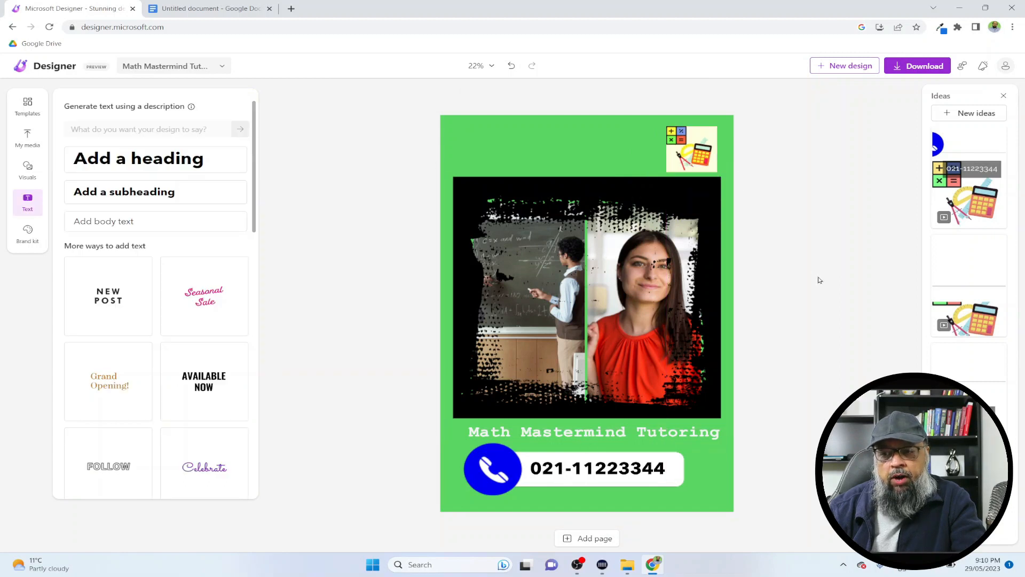
Step: Lower the opacity of the black brush frame over the two photos to 1%
{"action": "left_click", "coordinate": [651, 290]}
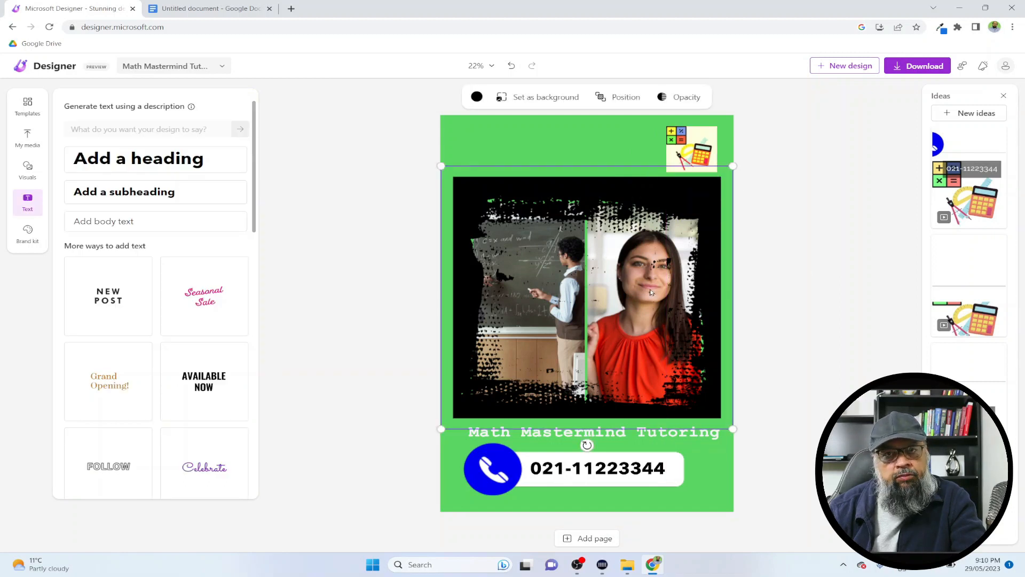
{"action": "left_click", "coordinate": [691, 105]}
{"action": "left_click_drag", "start_coordinate": [733, 124], "coordinate": [628, 132]}
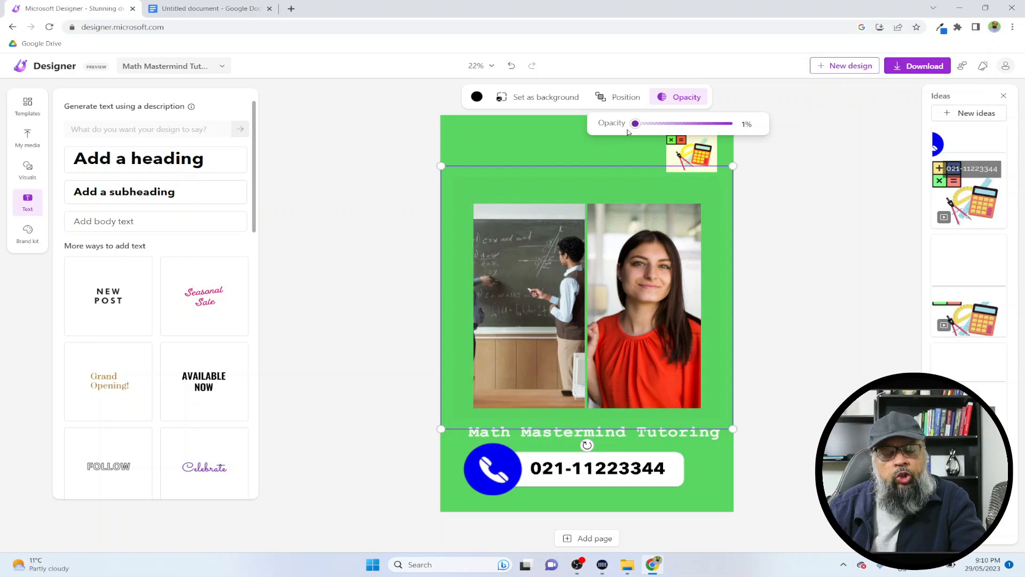
{"action": "left_click", "coordinate": [813, 240]}
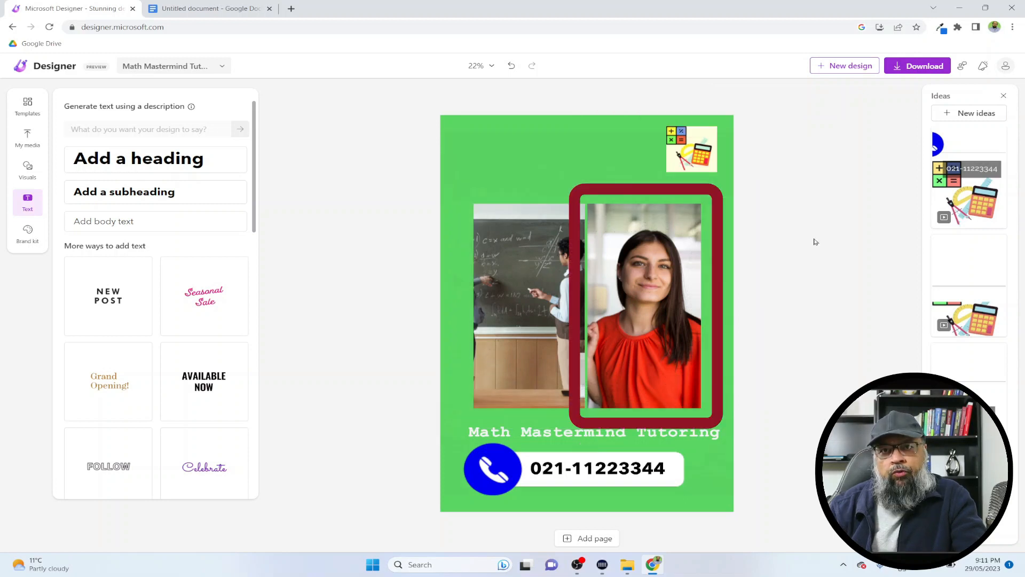
Step: Remove the background from the photo of the woman in red and shift it slightly away from the chalkboard photo
{"action": "left_click", "coordinate": [681, 284]}
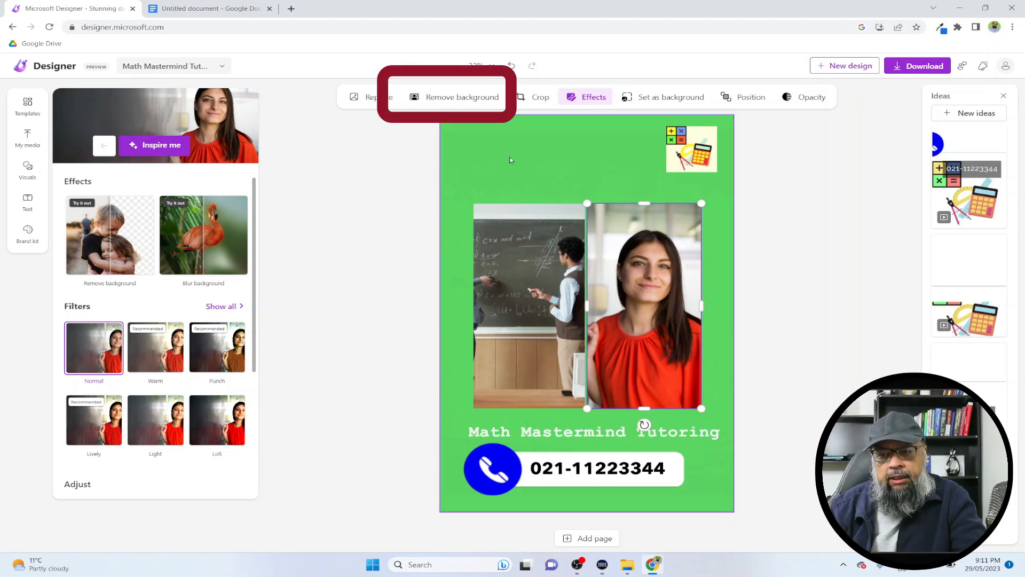
{"action": "left_click", "coordinate": [471, 99]}
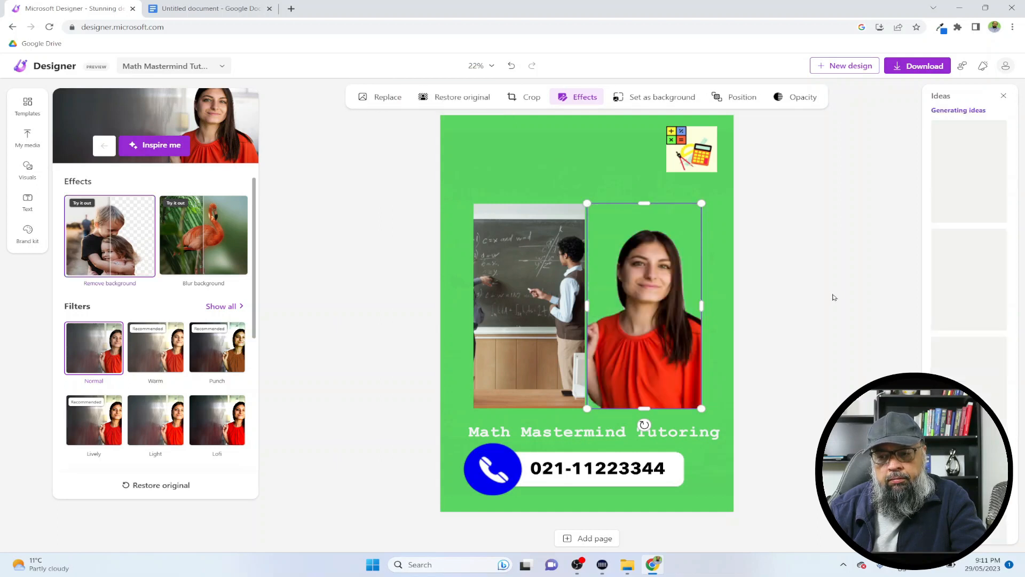
{"action": "left_click", "coordinate": [842, 244]}
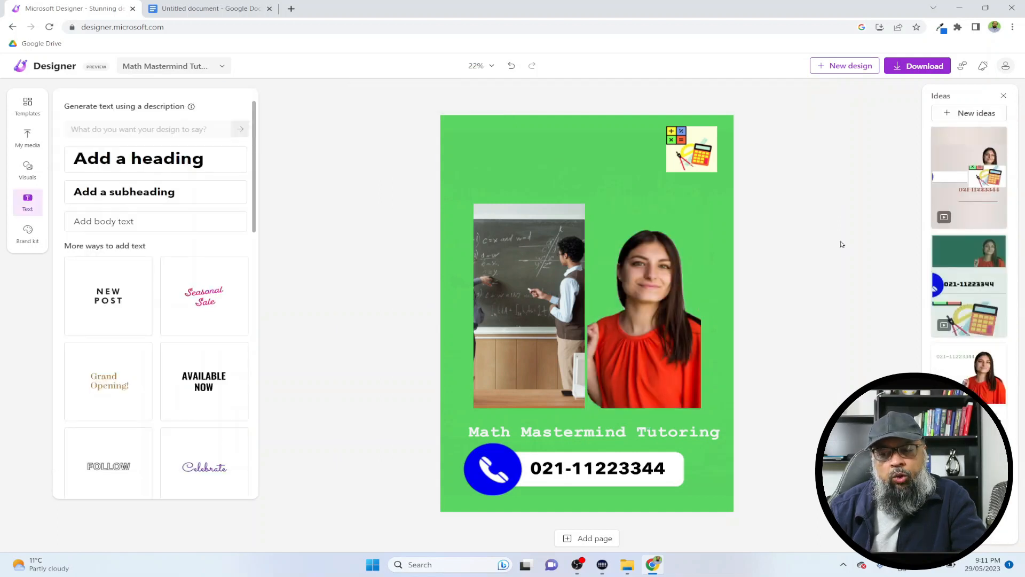
{"action": "left_click", "coordinate": [549, 264]}
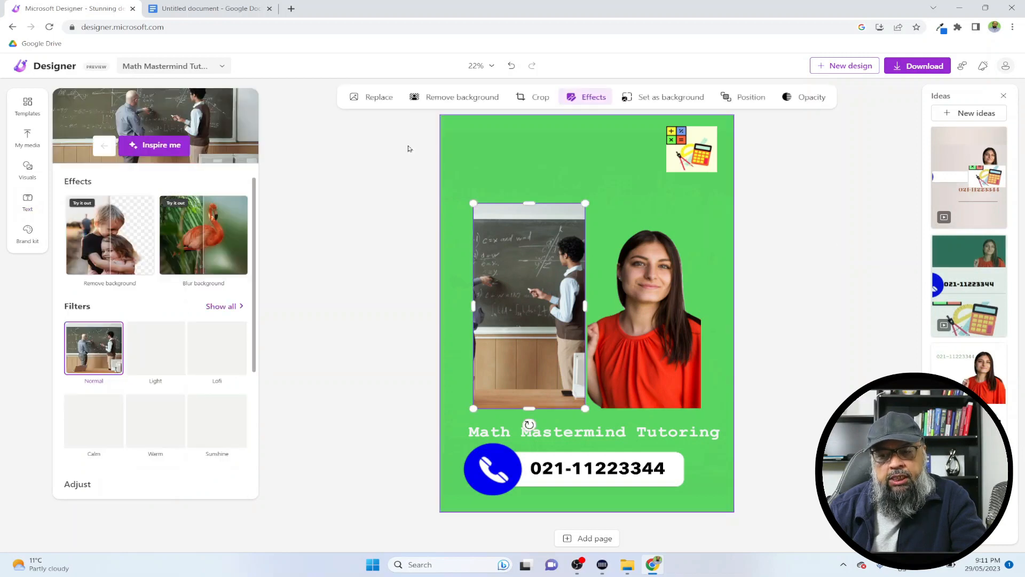
{"action": "left_click", "coordinate": [812, 332]}
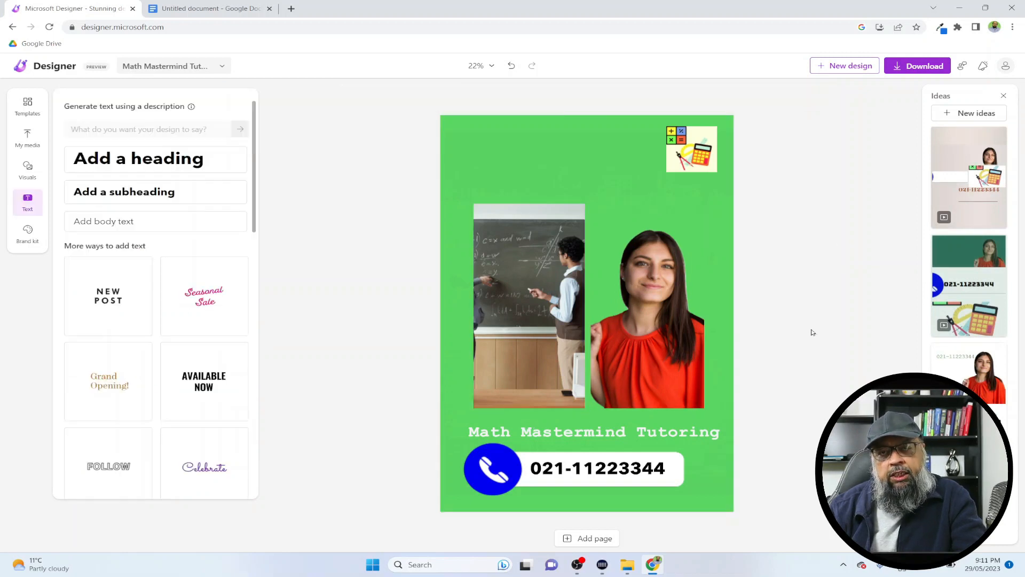
Step: Add a large heading reading "Math Tutor is a Call Away!" above the photos and reposition the calculator picture beside it
{"action": "left_click_drag", "start_coordinate": [170, 165], "coordinate": [571, 235]}
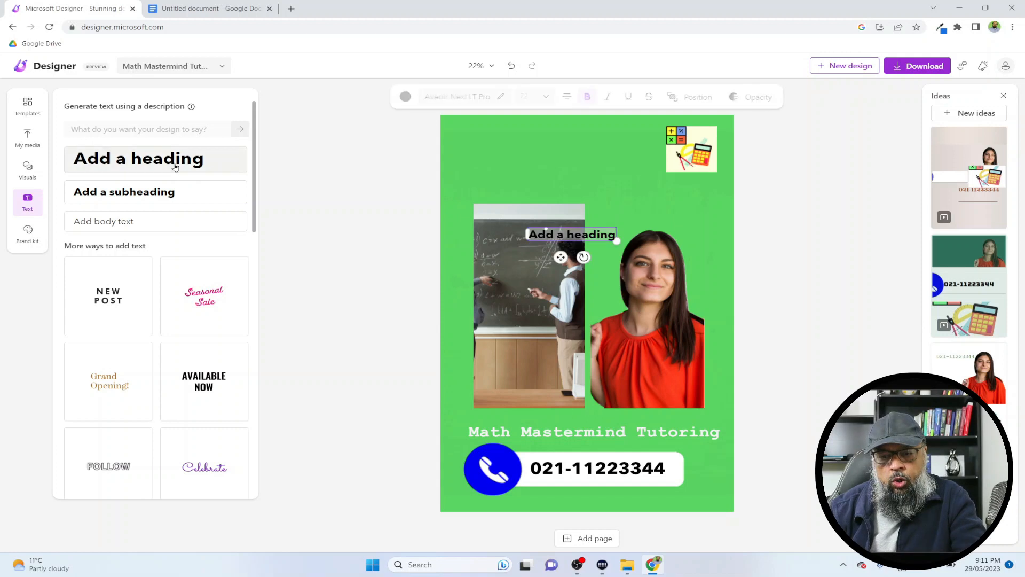
{"action": "type", "text": "M"}
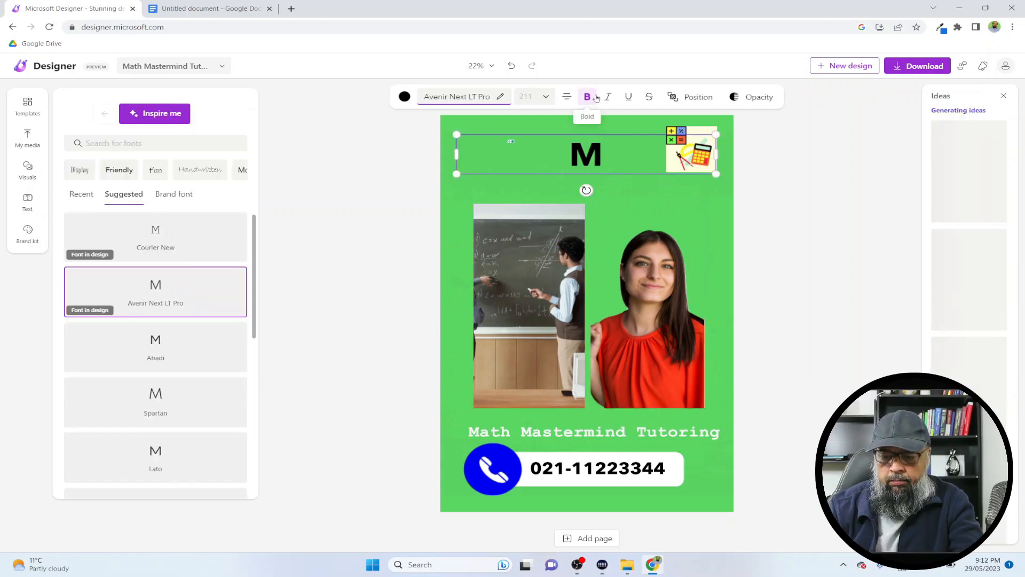
{"action": "type", "text": "ath Tutor is a Call Away!"}
{"action": "left_click", "coordinate": [695, 156]}
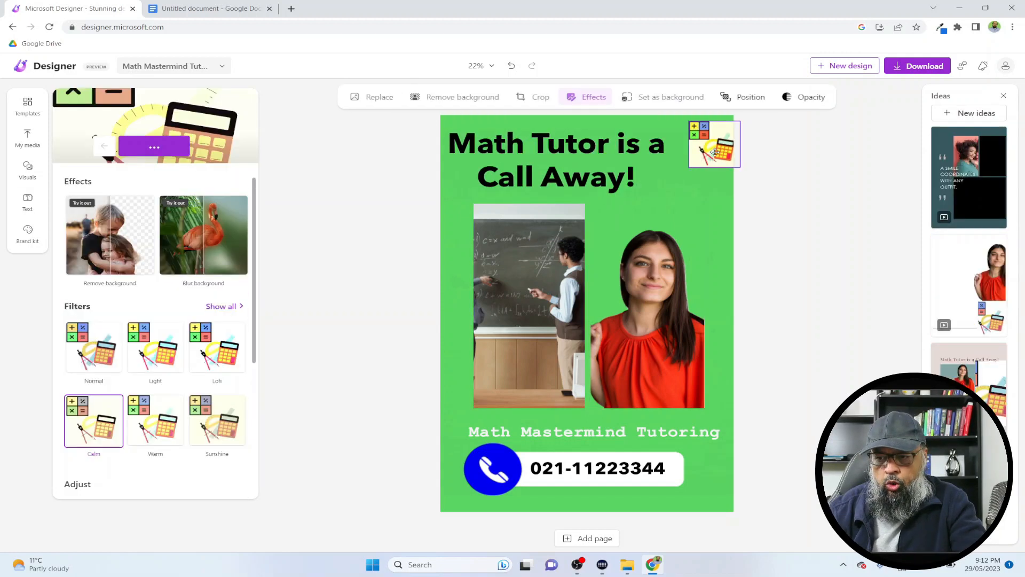
Step: Generate images from the description "A cartoon character with a calculator"
{"action": "left_click", "coordinate": [27, 202]}
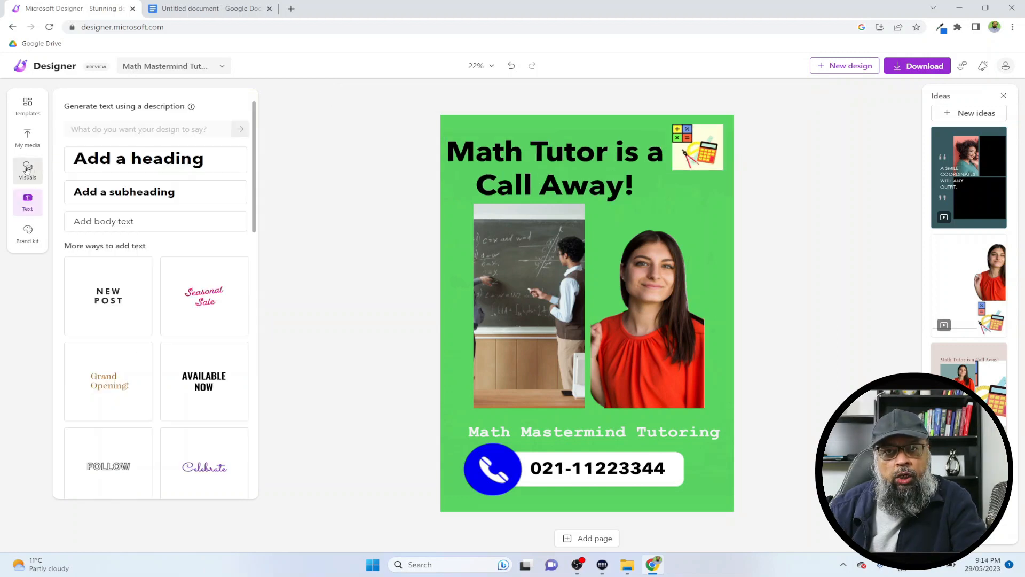
{"action": "left_click", "coordinate": [27, 170]}
{"action": "left_click", "coordinate": [185, 110]}
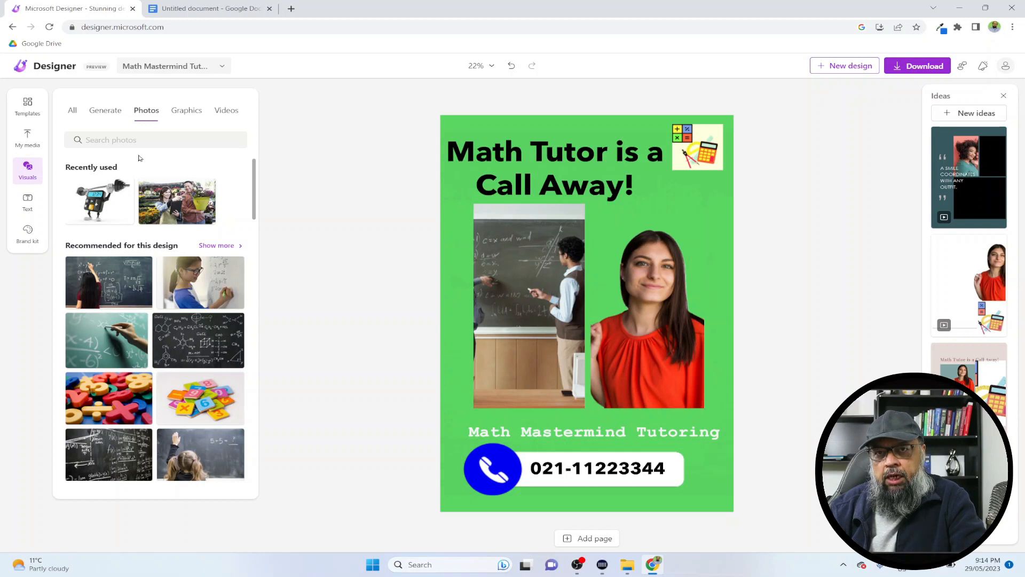
{"action": "left_click", "coordinate": [108, 118]}
{"action": "left_click", "coordinate": [119, 159]}
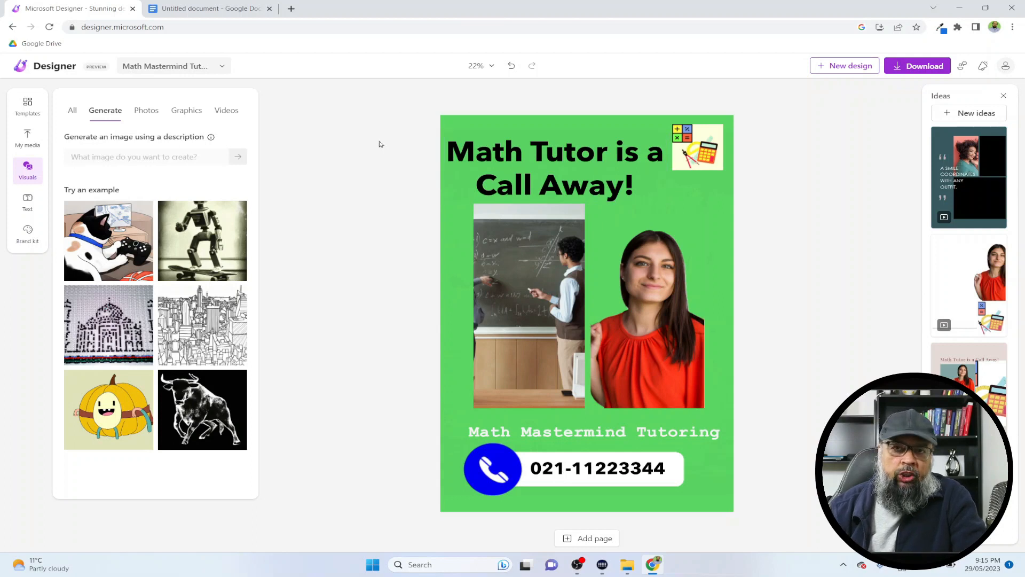
{"action": "type", "text": "A"}
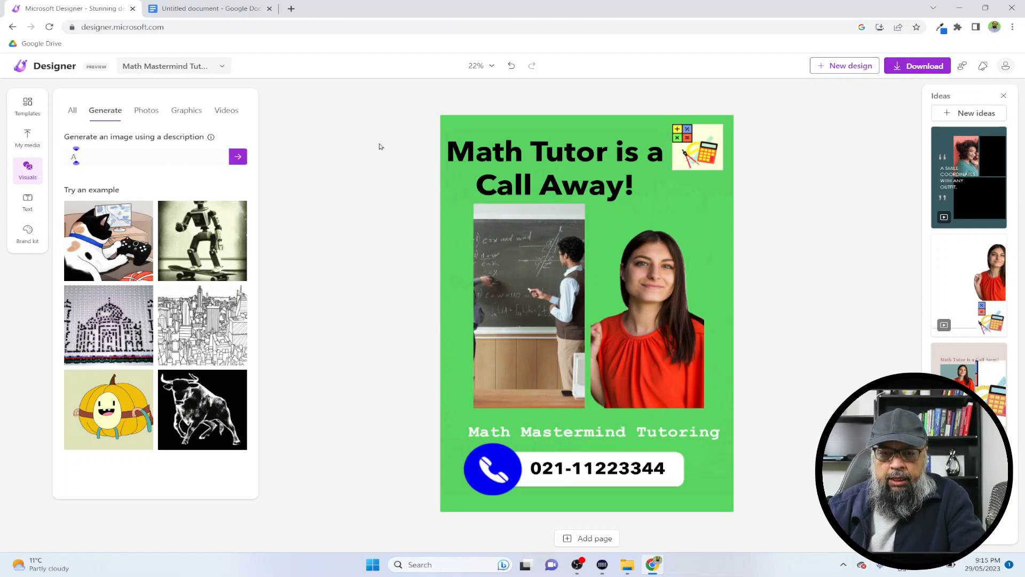
{"action": "type", "text": " car"}
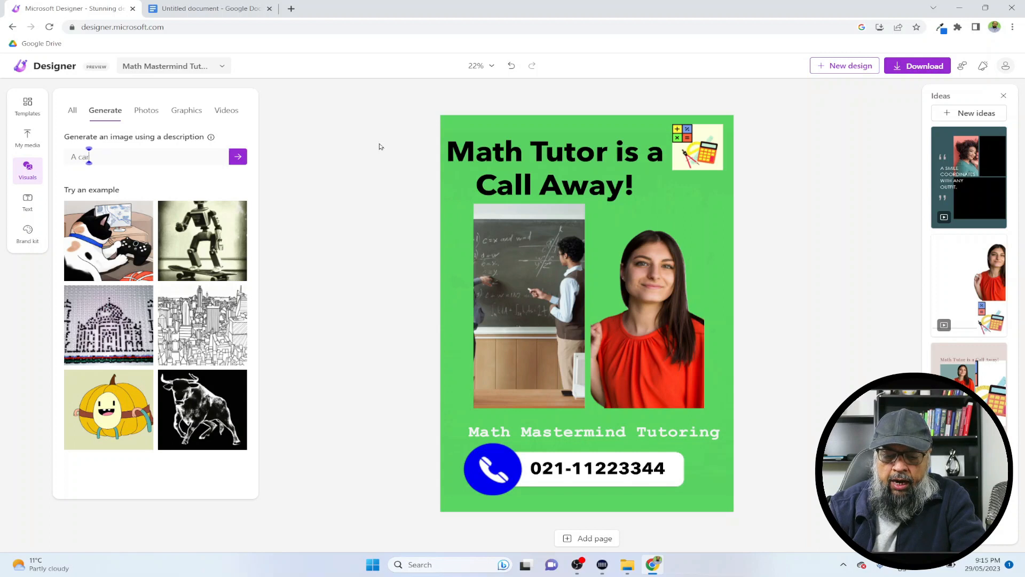
{"action": "type", "text": "toon character with a calculator"}
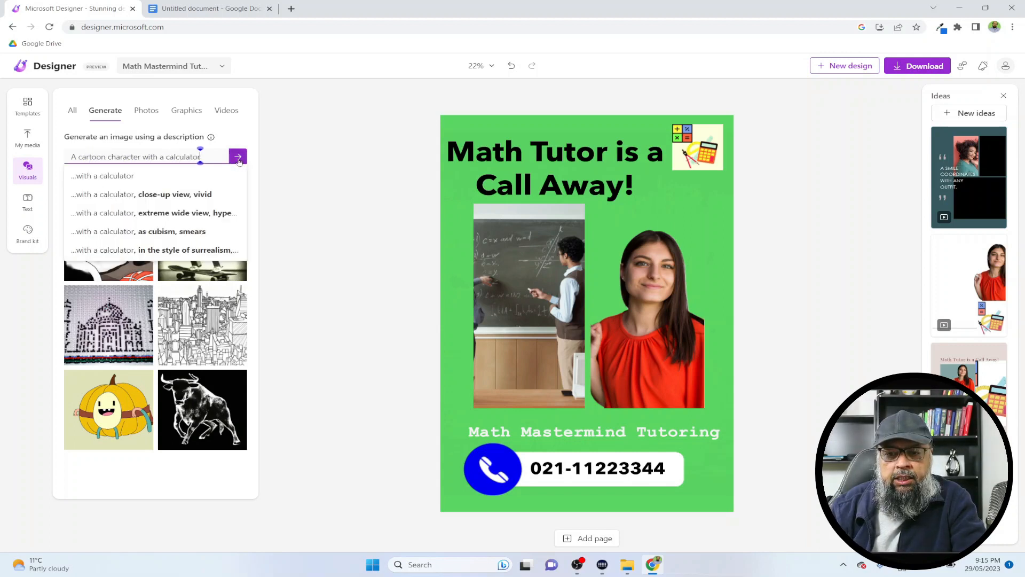
{"action": "left_click", "coordinate": [238, 158]}
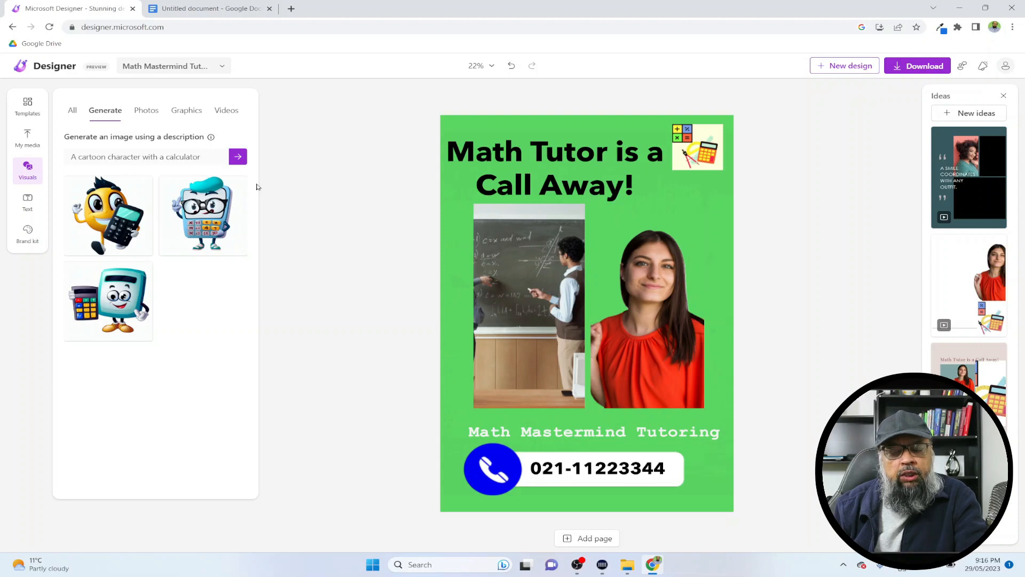
Step: Replace the woman and chalkboard photos with the generated yellow and teal calculator characters, enlarged side by side
{"action": "left_click", "coordinate": [109, 215]}
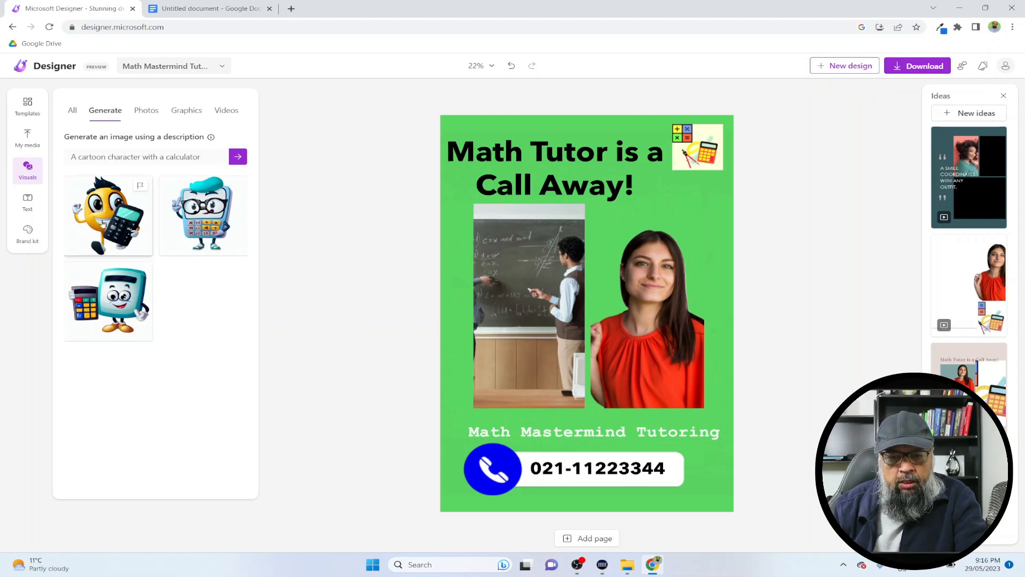
{"action": "left_click_drag", "start_coordinate": [518, 202], "coordinate": [709, 223]}
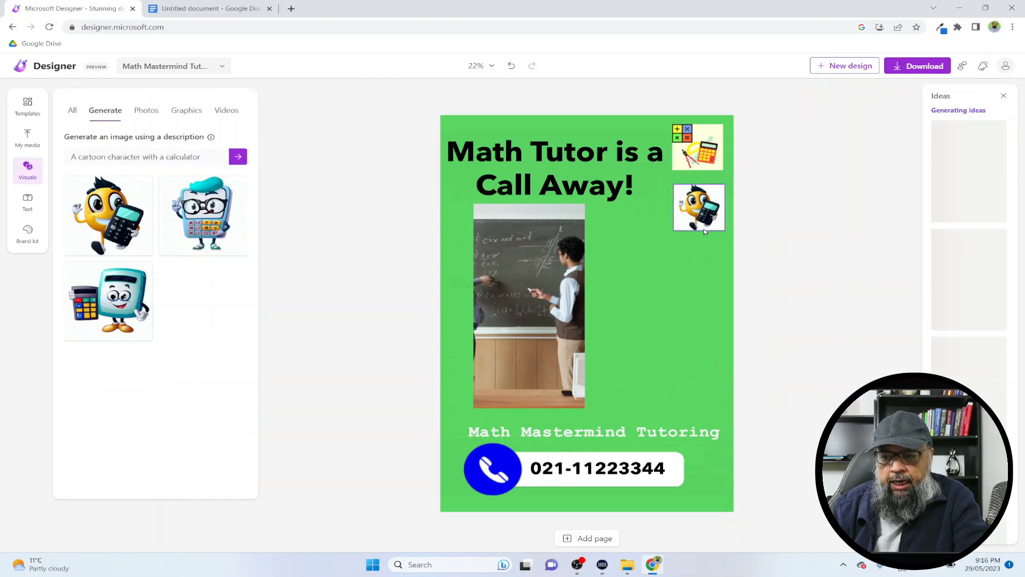
{"action": "left_click", "coordinate": [108, 300]}
{"action": "key", "text": "Delete"}
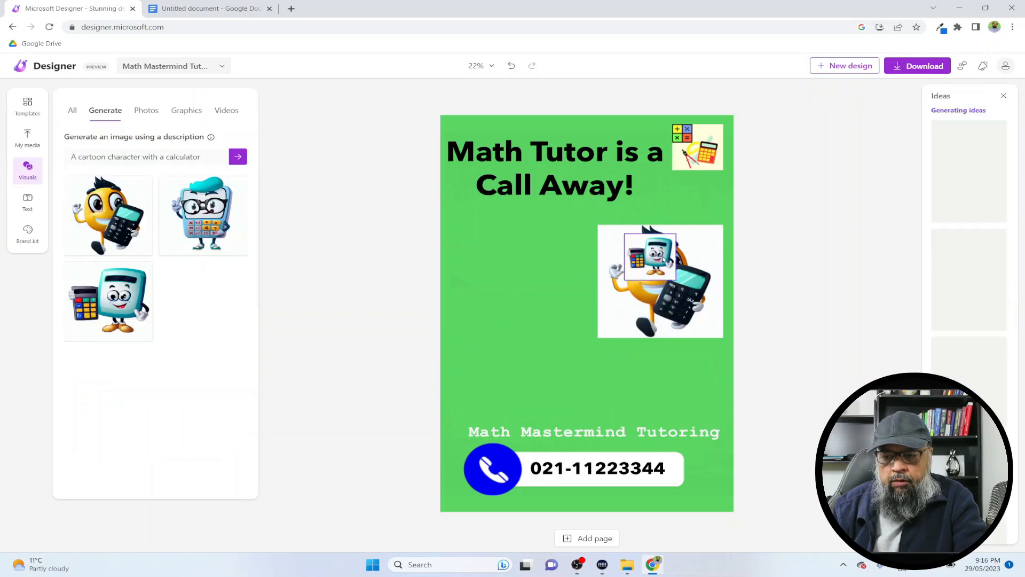
{"action": "left_click_drag", "start_coordinate": [664, 260], "coordinate": [550, 265]}
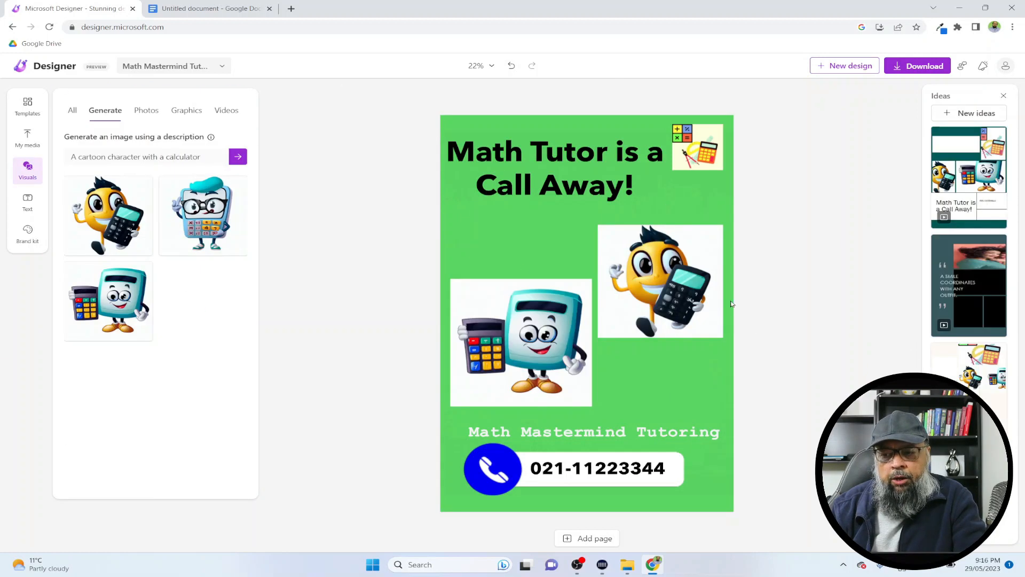
Step: Remove the white backgrounds from the yellow and teal cartoon characters
{"action": "left_click", "coordinate": [695, 277]}
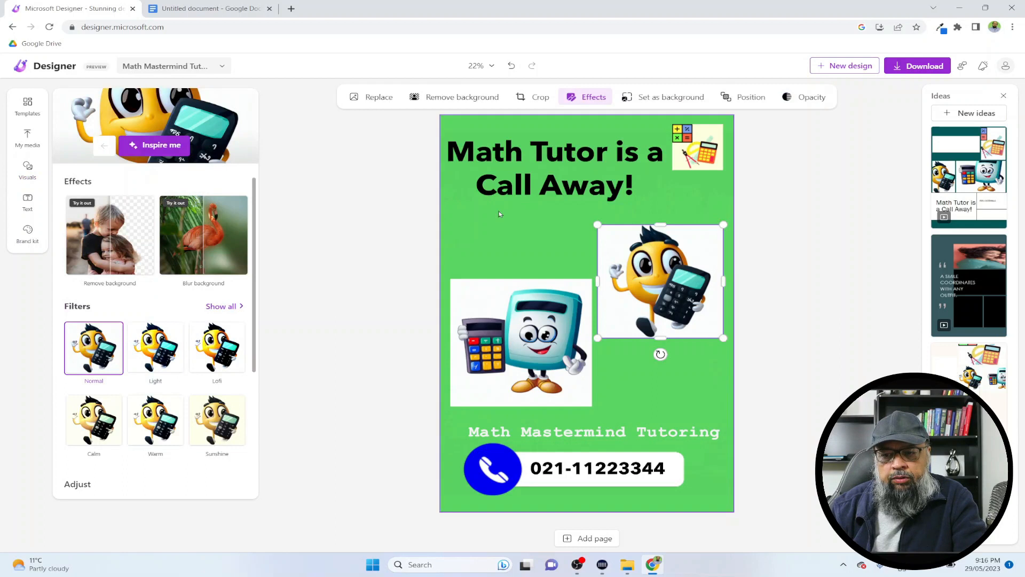
{"action": "left_click", "coordinate": [450, 103]}
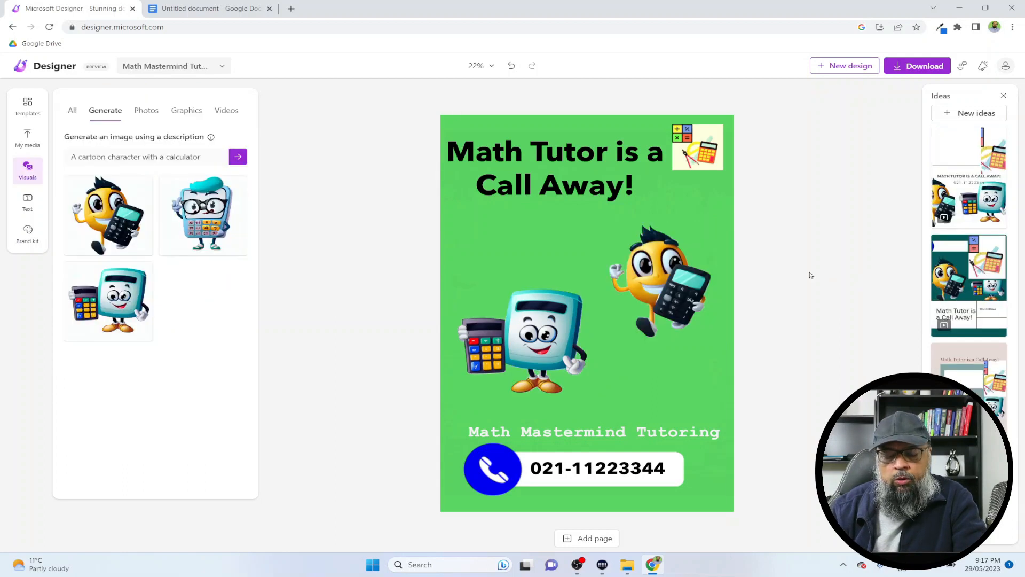
Step: Open the graphics collection among the visuals
{"action": "left_click", "coordinate": [186, 113]}
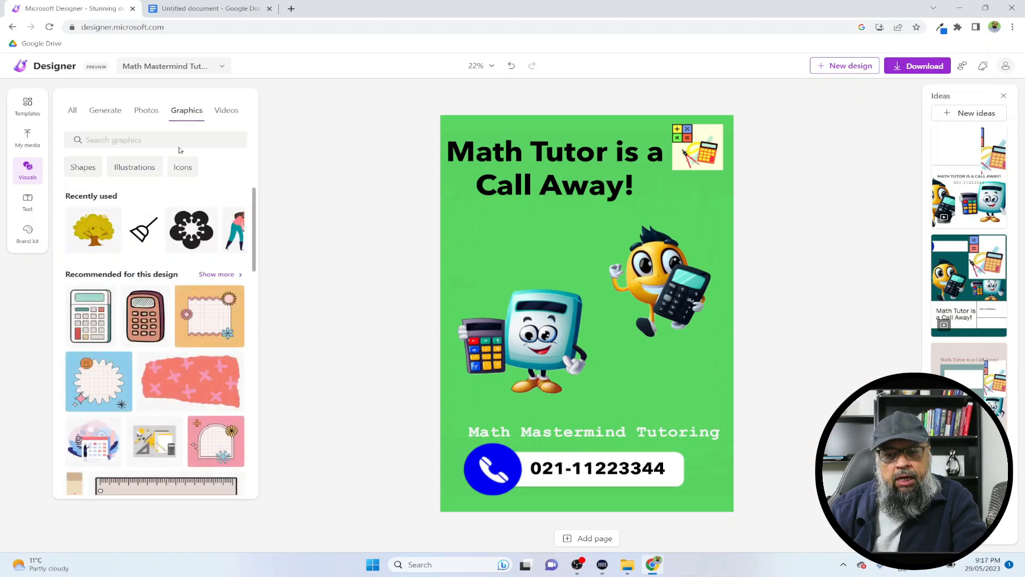